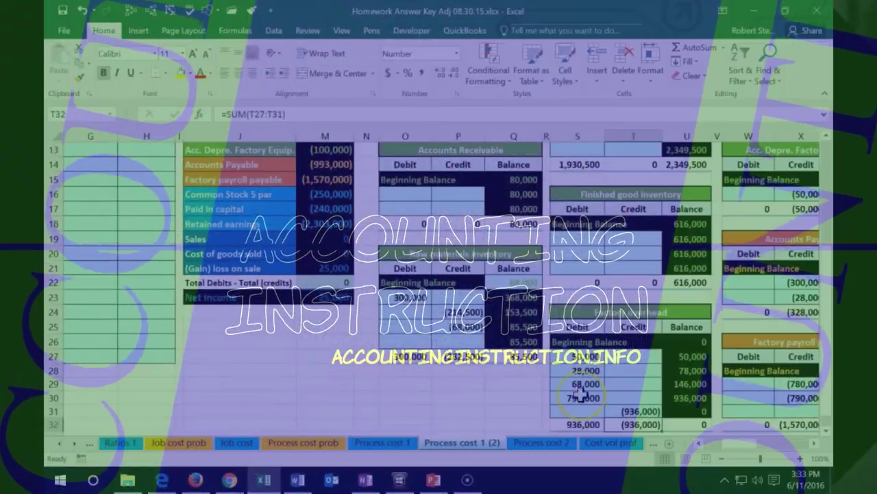
drag(761, 444, 689, 449)
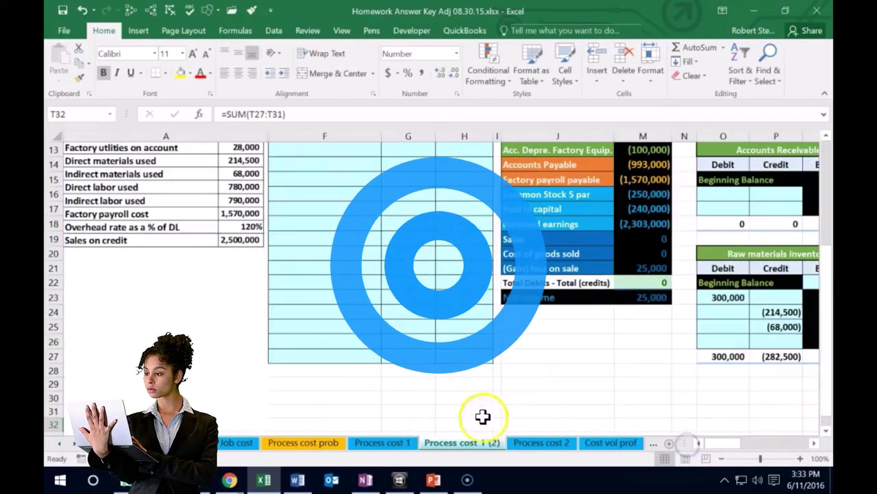
scroll(405, 402, up, 3)
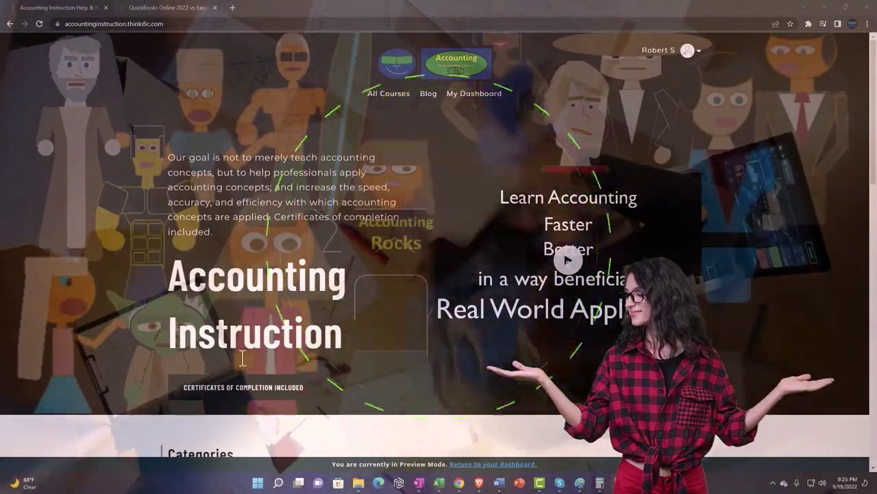
Step: Browse the course categories on the Accounting Instruction site, then examine the OneNote - Getting Started 2022 section of the QuickBooks Online course
scroll(121, 374, down, 6)
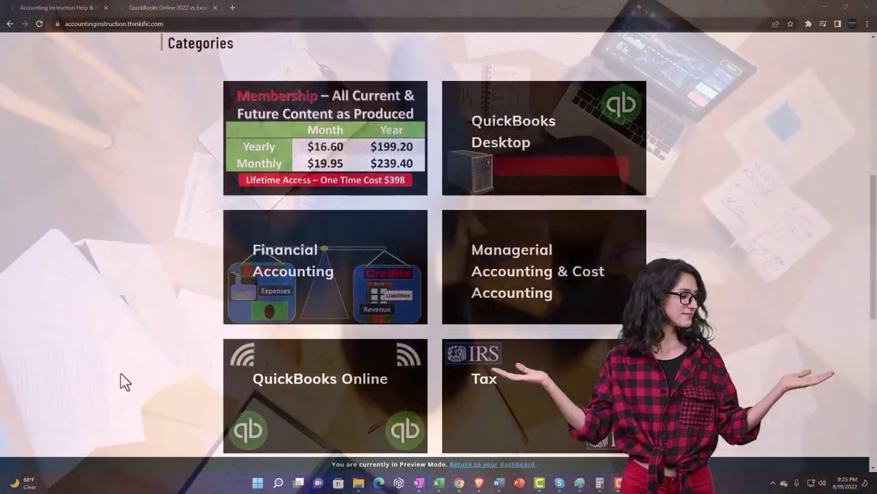
scroll(120, 381, down, 5)
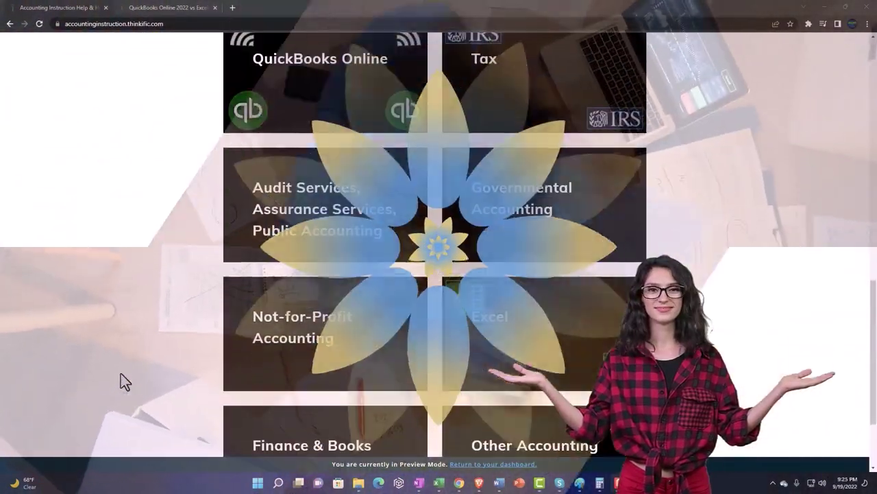
scroll(120, 381, down, 1)
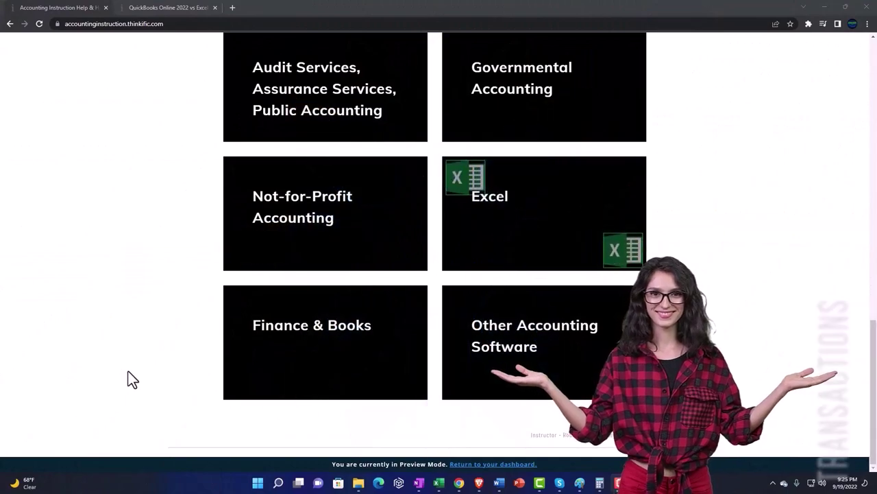
click(156, 10)
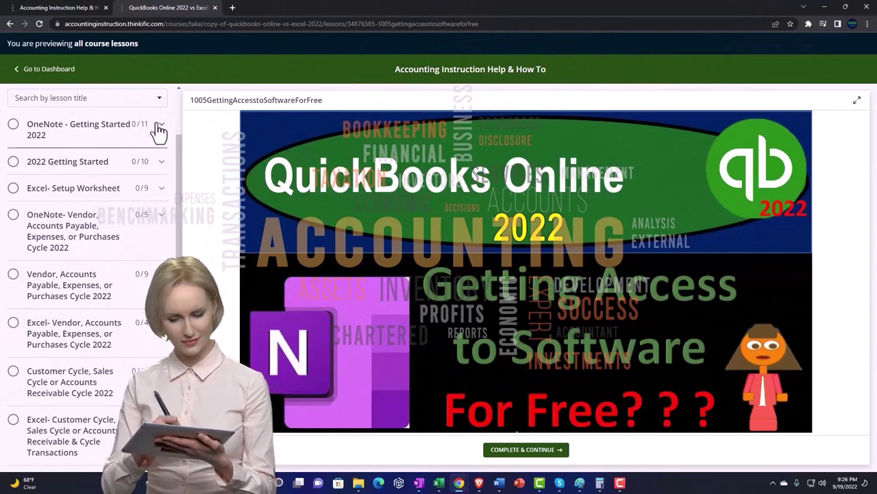
click(158, 126)
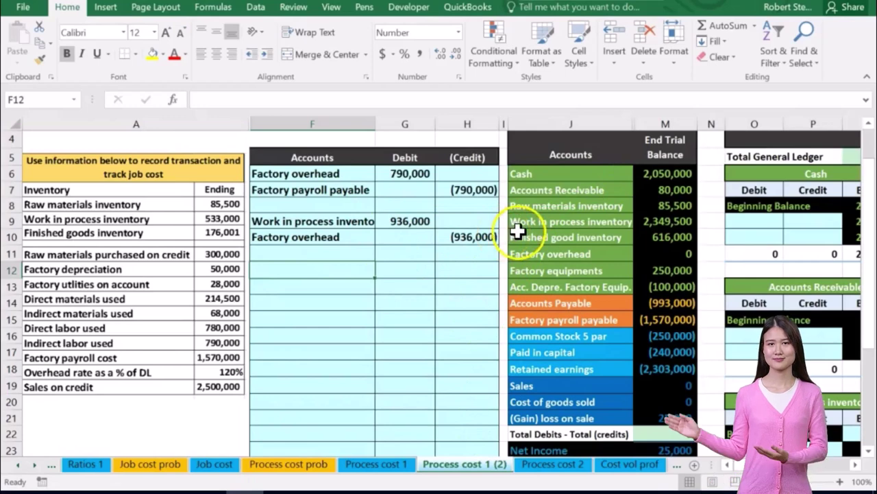
Step: Copy the Finished good inventory account name from the trial balance and paste it as values into journal cell F12
click(668, 222)
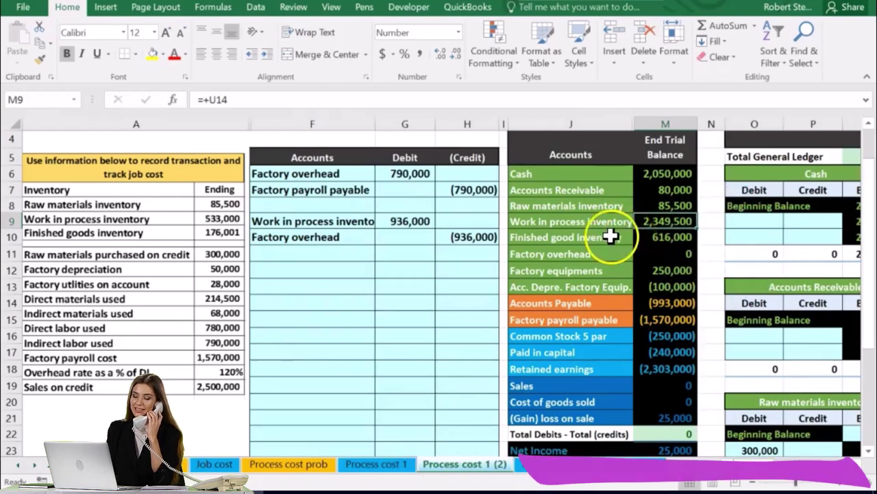
click(608, 236)
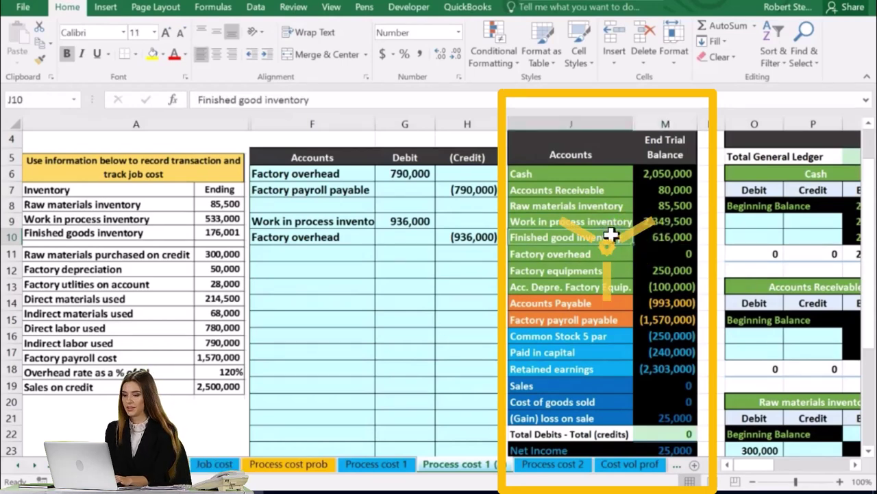
right_click(610, 235)
click(629, 195)
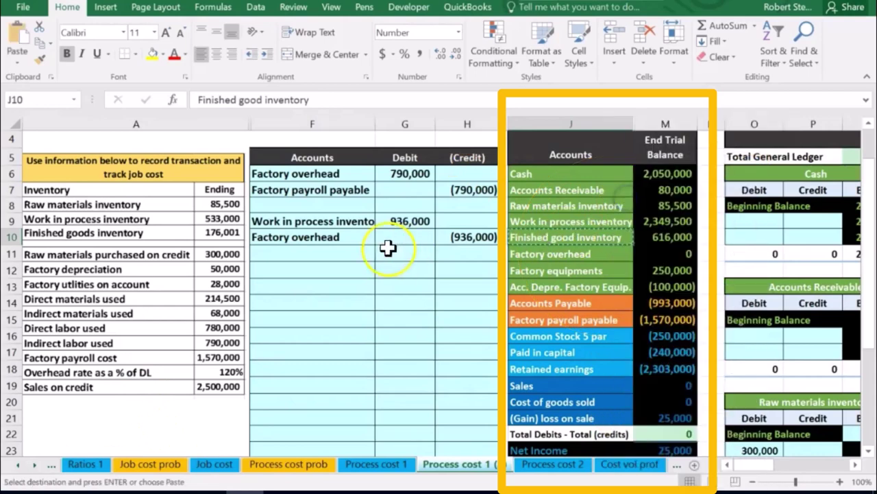
right_click(319, 266)
click(367, 235)
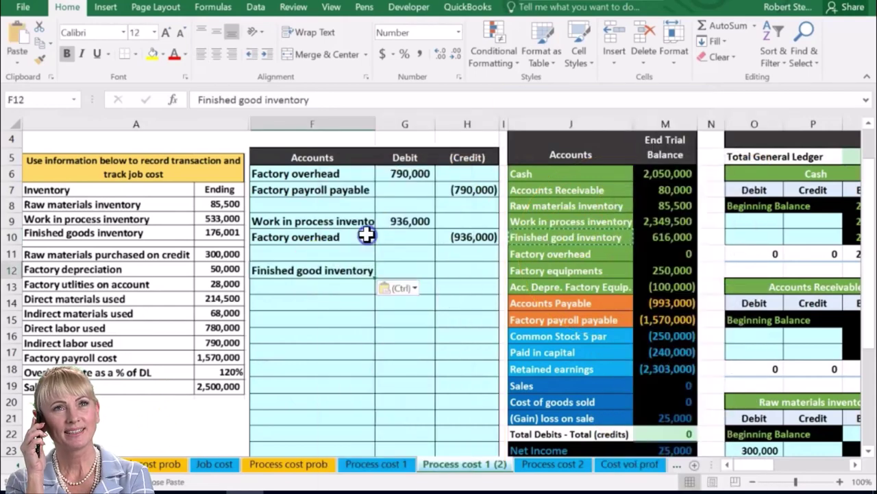
click(391, 266)
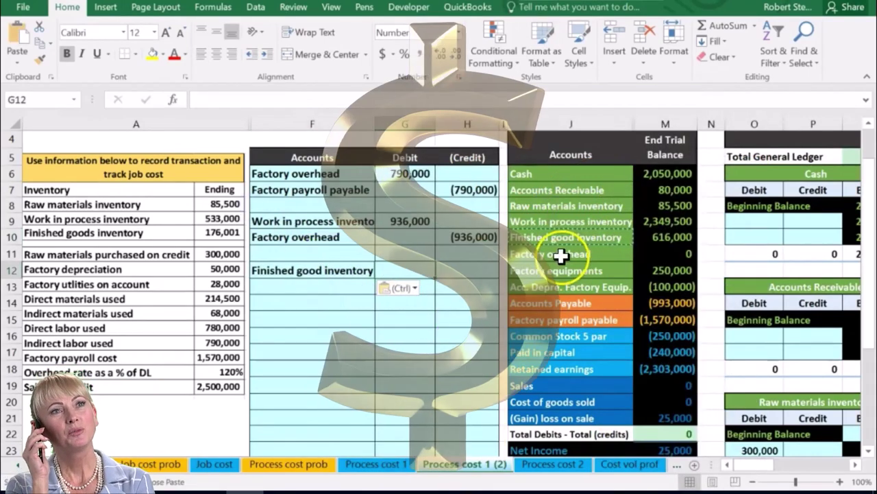
text(=)
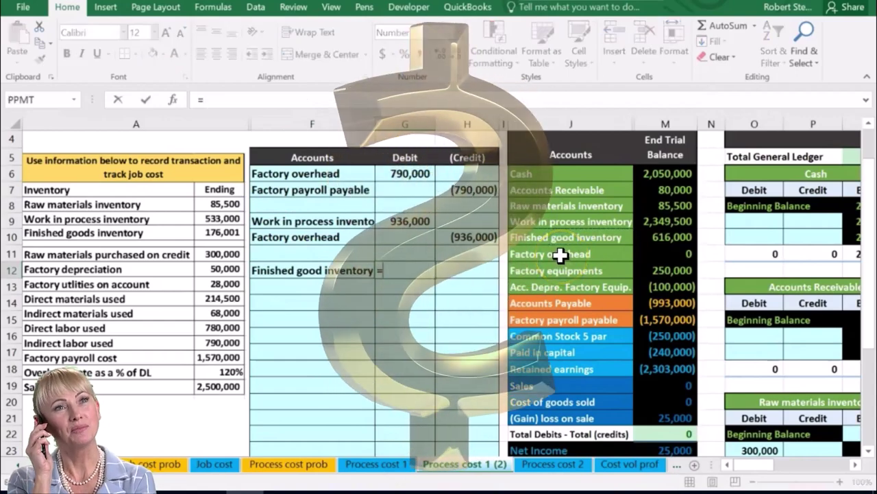
text(23495)
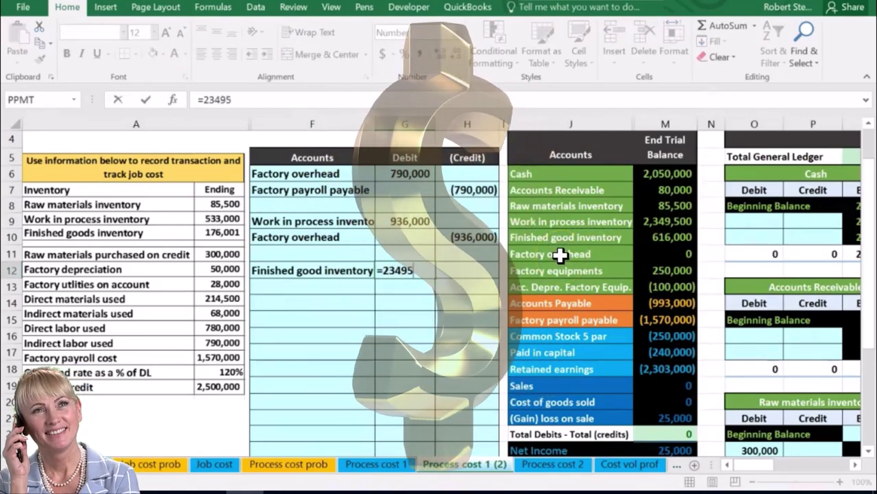
text(00-533000)
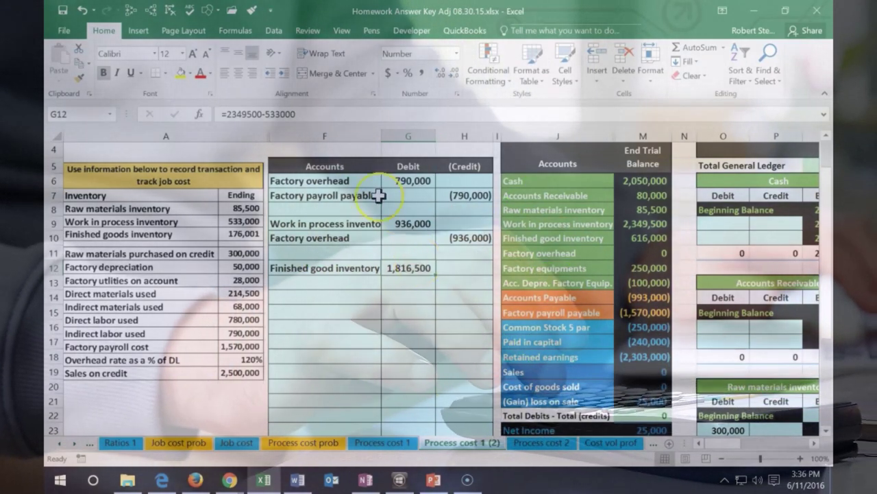
Step: Replace the debit formula in G12 with =M9-533000, referencing the Work in process inventory balance in the trial balance
text(=)
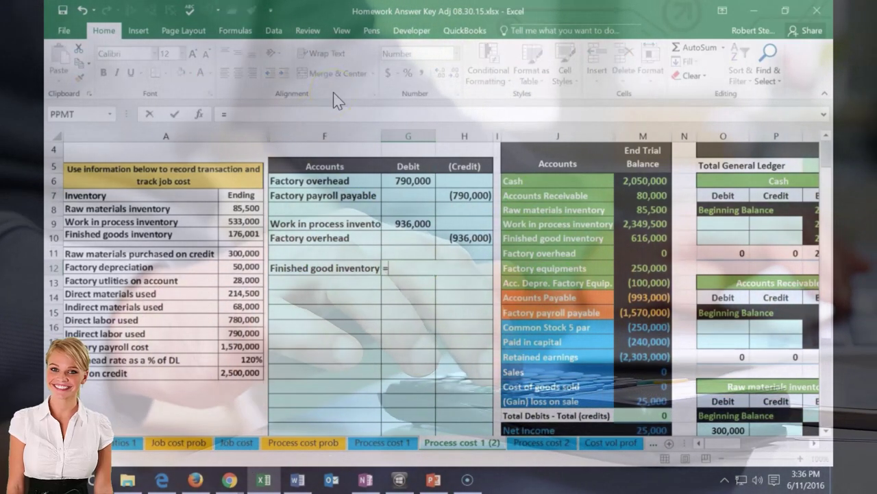
click(635, 223)
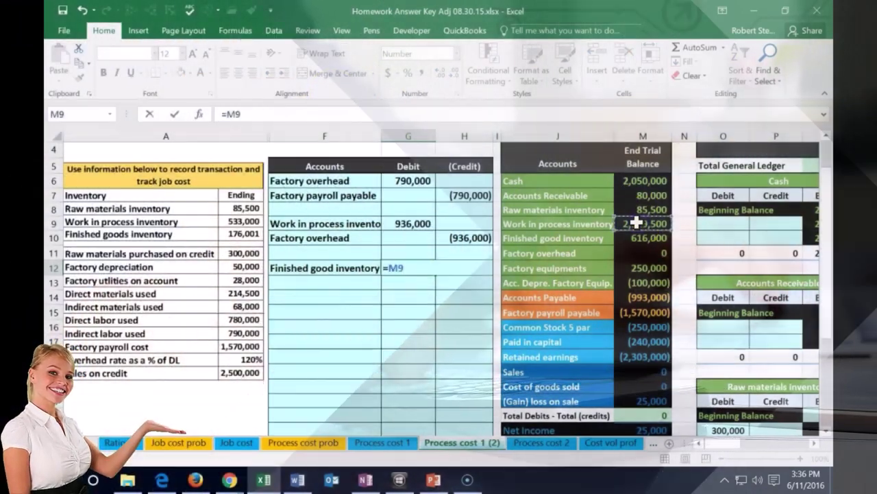
text(-)
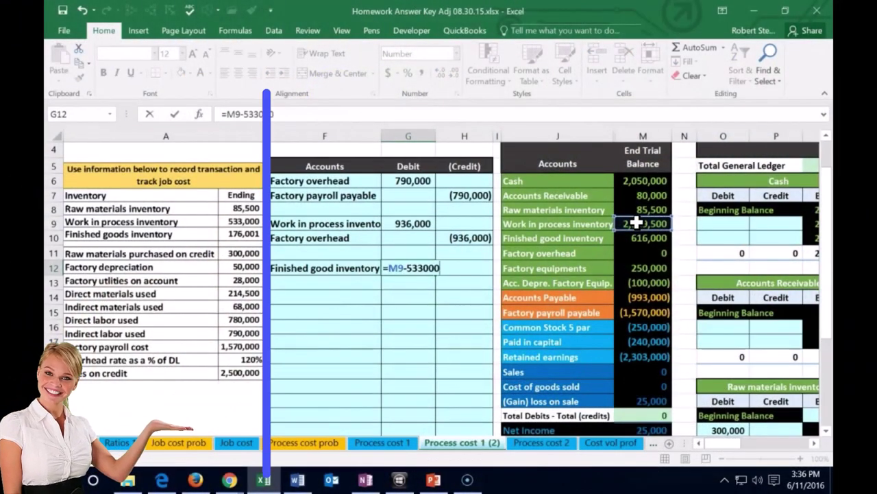
text(533000)
key(Return)
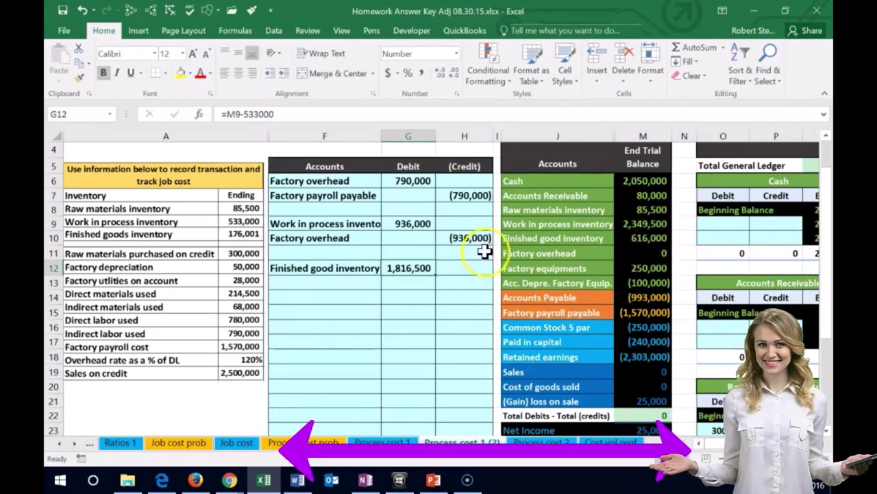
click(435, 270)
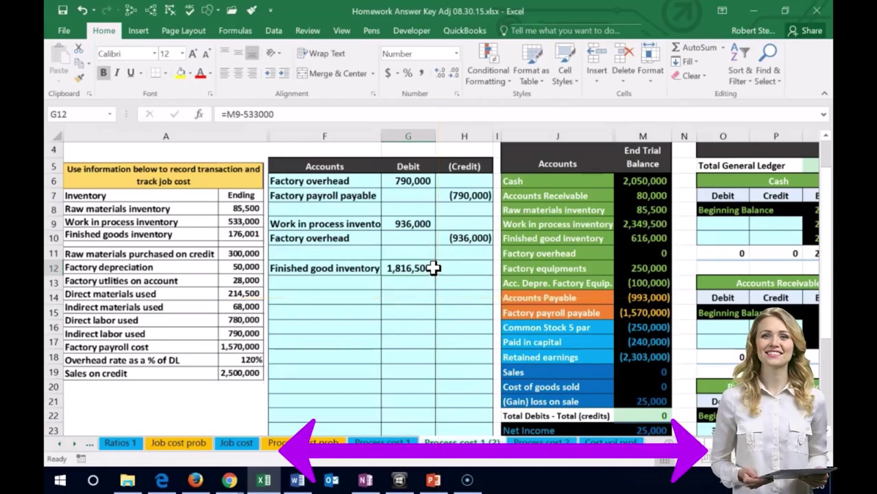
click(239, 115)
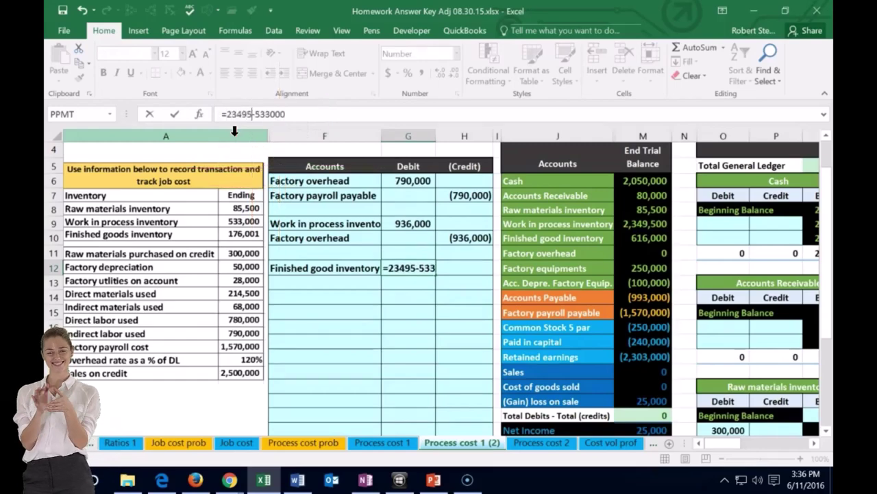
key(Return)
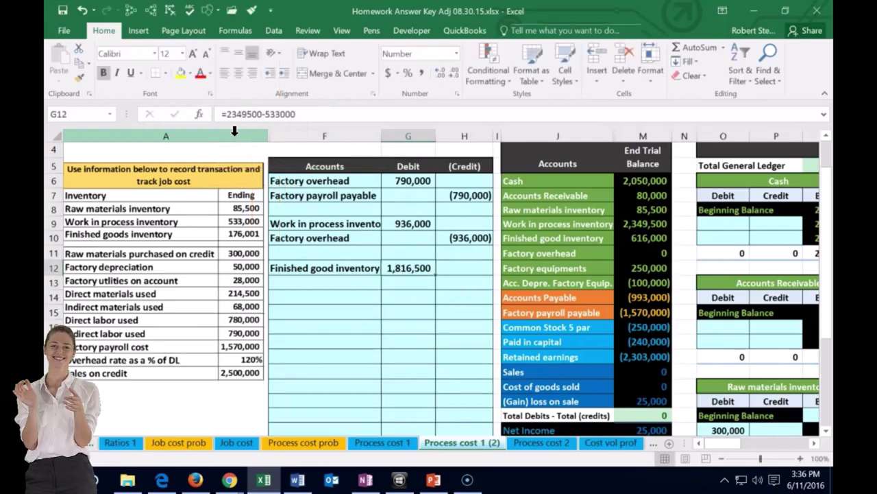
Step: Enter the matching credit in H13 with the formula =-G12
key(Right)
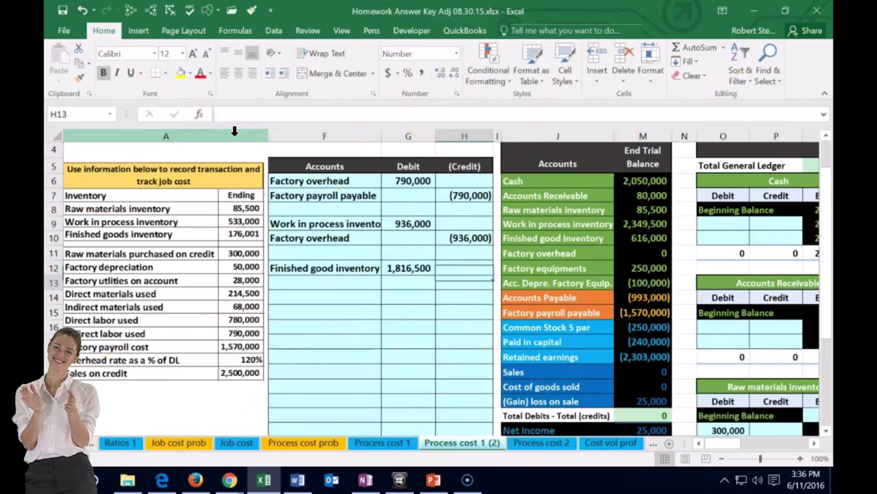
text(=-G12)
key(Return)
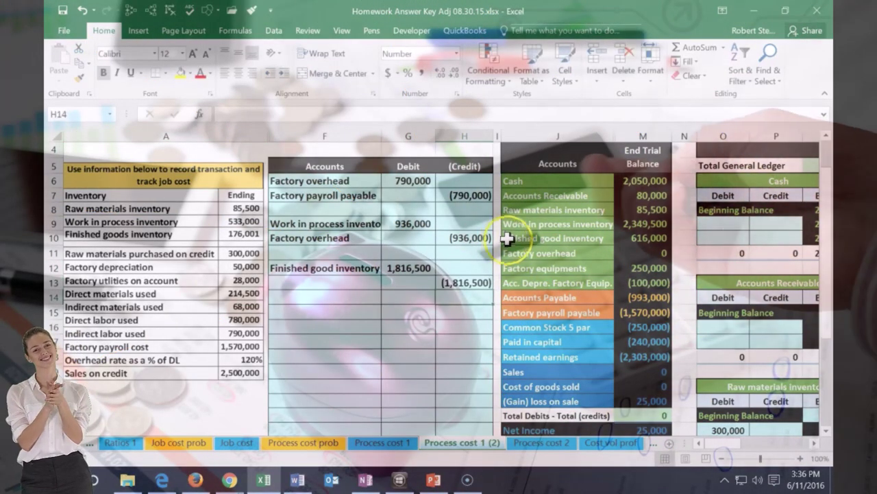
Step: Copy the Work in process inventory account name from the trial balance and paste it as values into journal cell F13
right_click(527, 223)
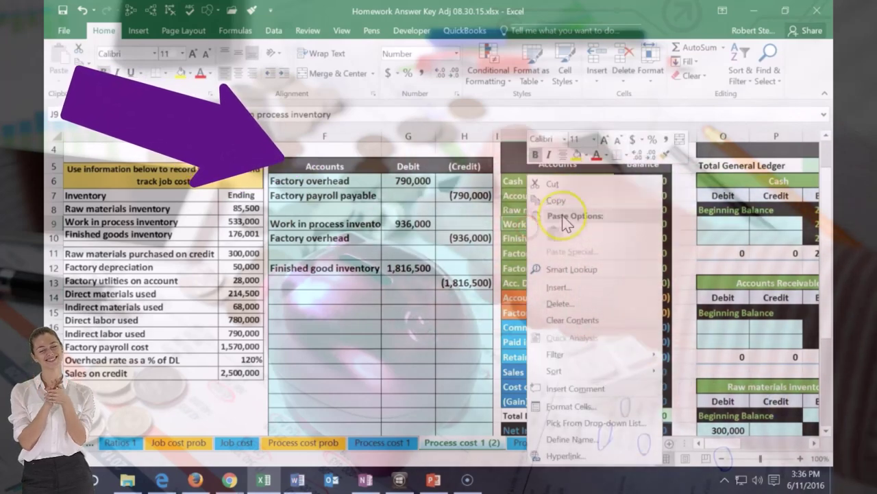
click(556, 200)
right_click(312, 282)
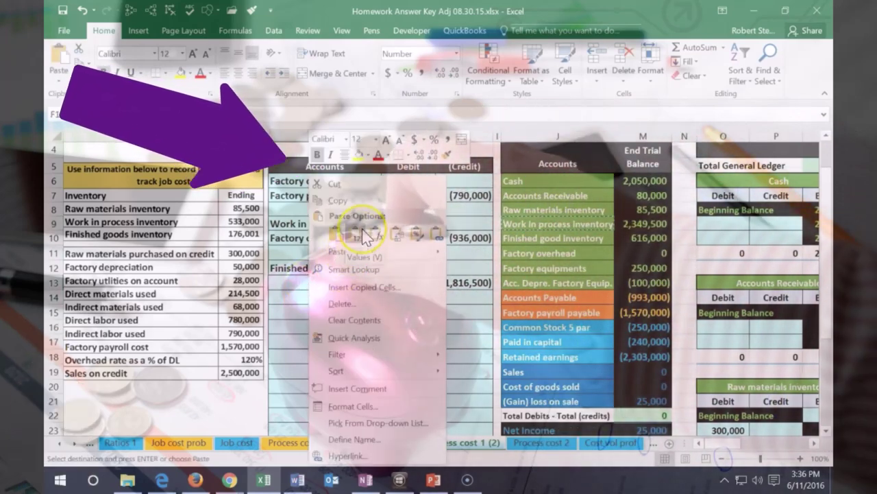
click(364, 237)
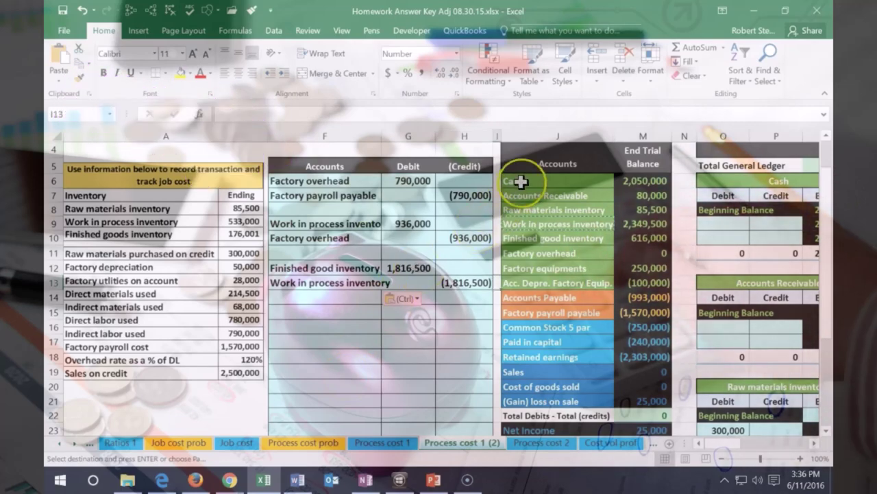
Step: Post the journal debit to the Finished good inventory ledger by entering =G12 in debit cell S19
drag(521, 181, 521, 238)
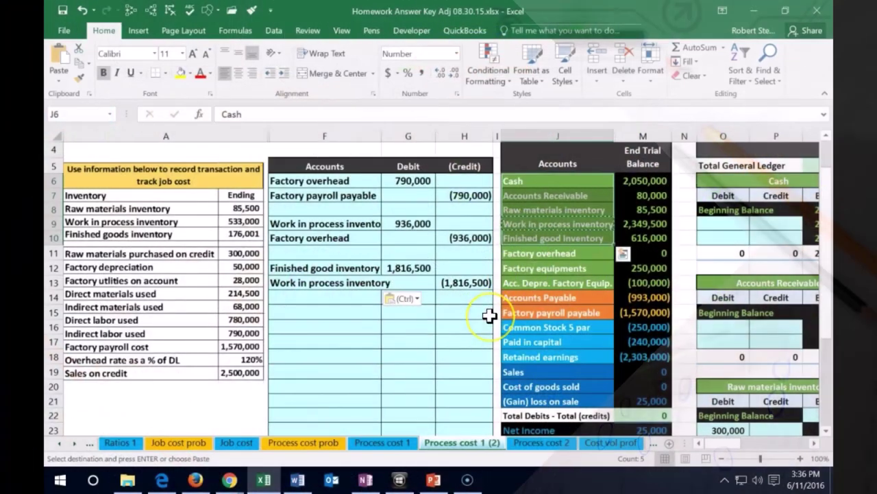
key(Right)
key(Right)
key(Right)
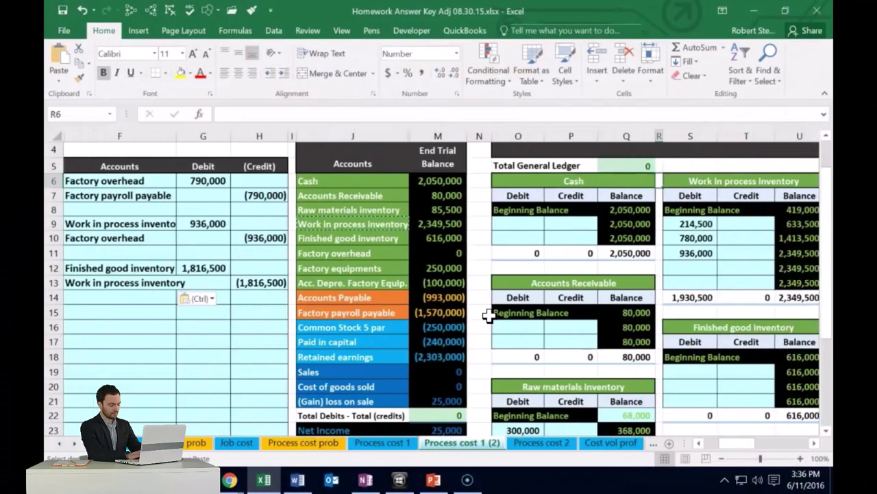
key(Down)
key(Down)
key(Down)
key(Down)
key(Down)
key(Down)
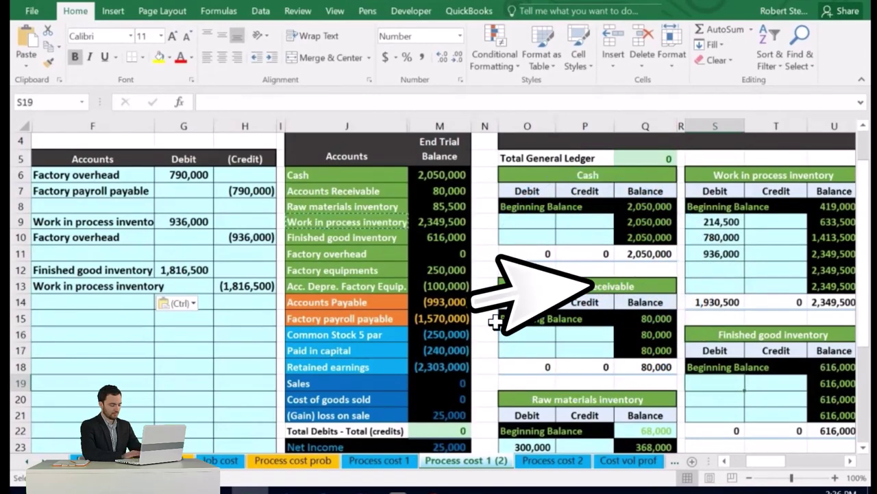
text(=)
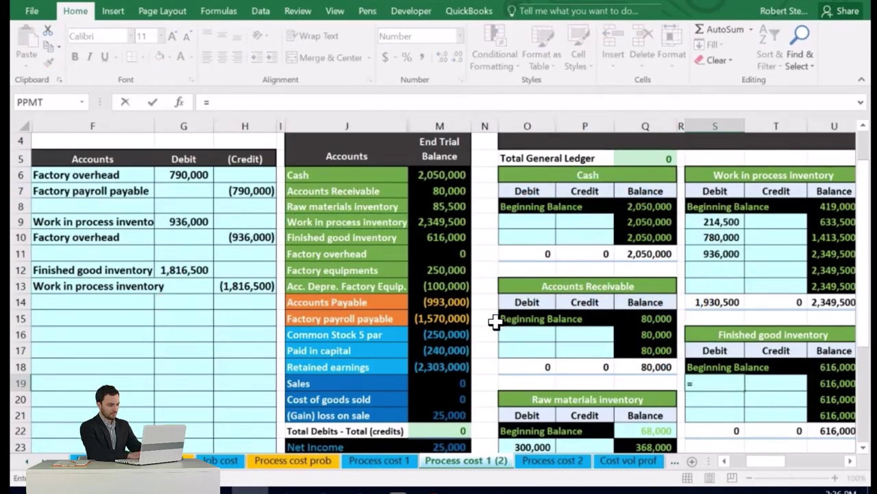
click(197, 272)
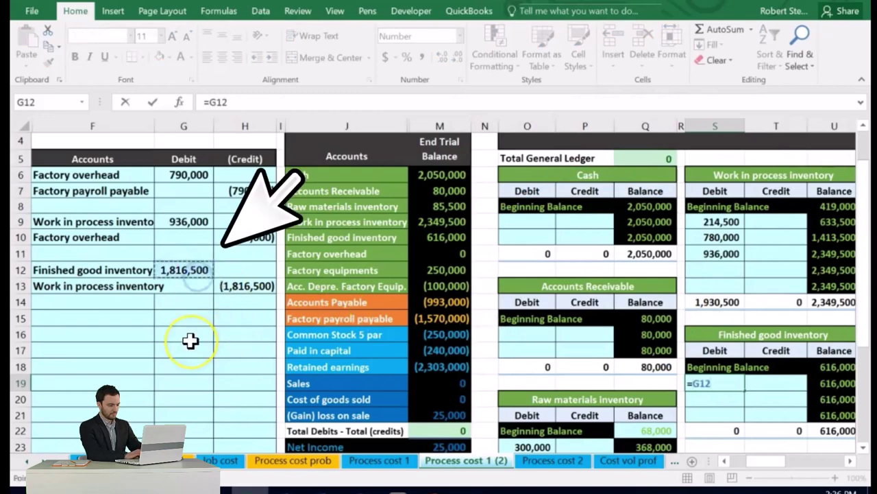
key(Return)
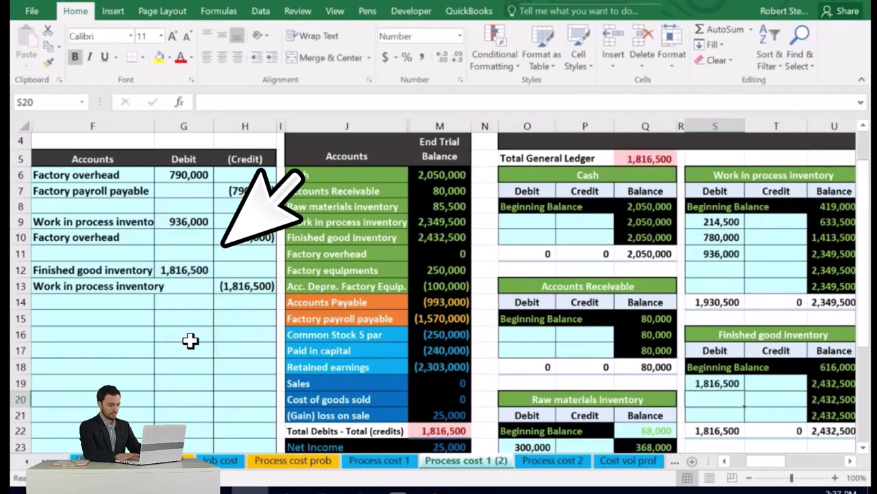
Step: Post the journal credit to the Work in process inventory ledger by entering =H13 in credit cell T12
click(820, 382)
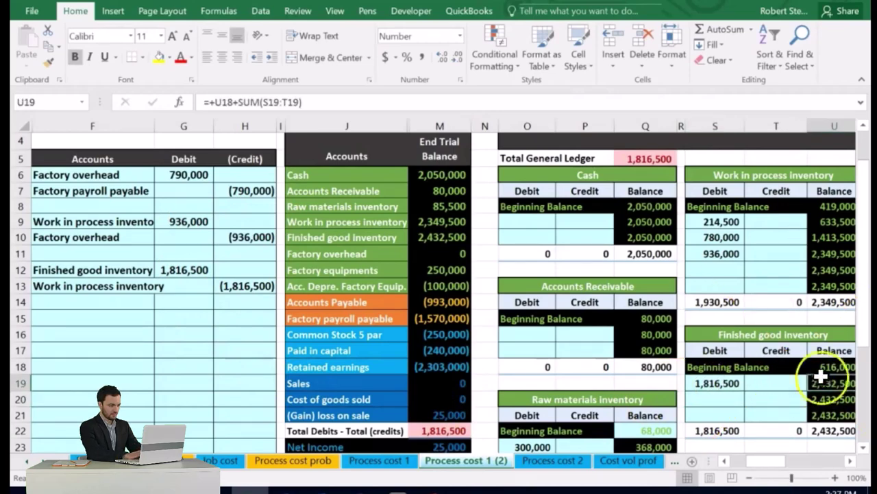
click(772, 271)
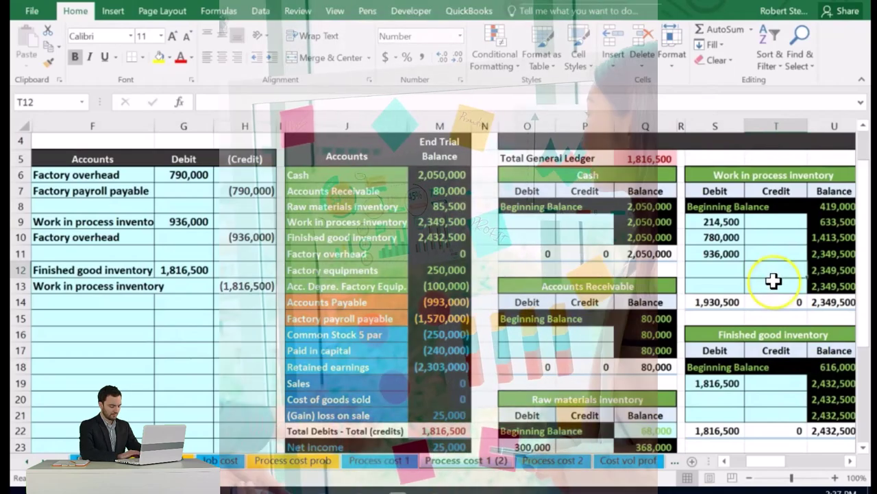
text(=)
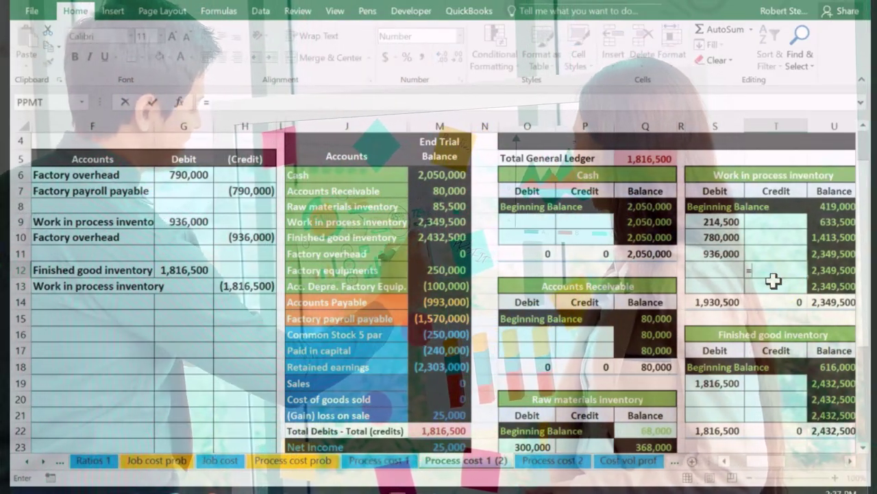
click(236, 286)
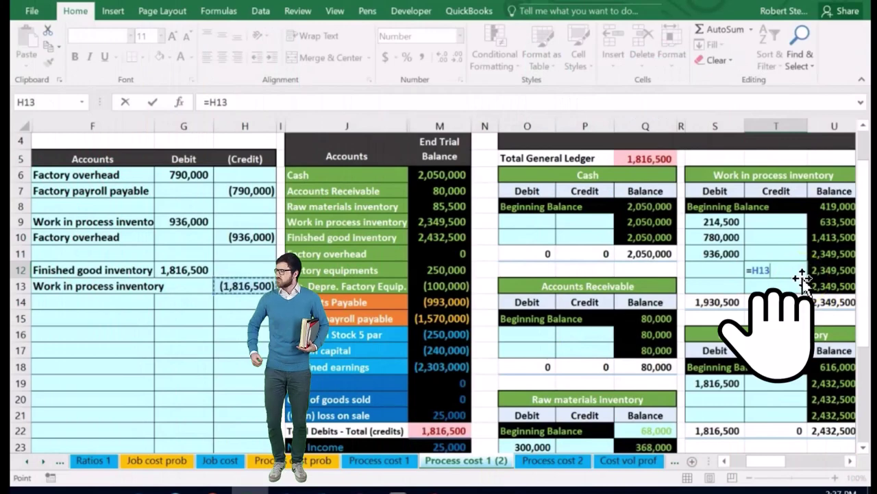
drag(754, 460, 735, 461)
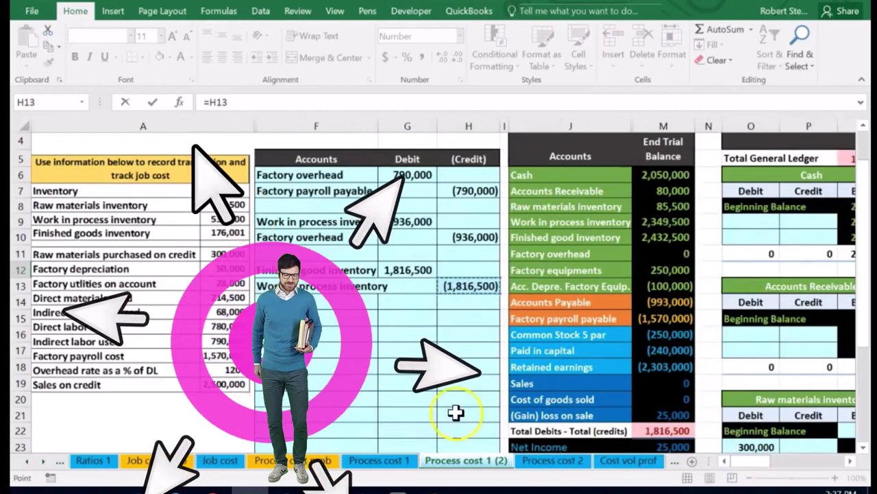
drag(750, 464, 772, 467)
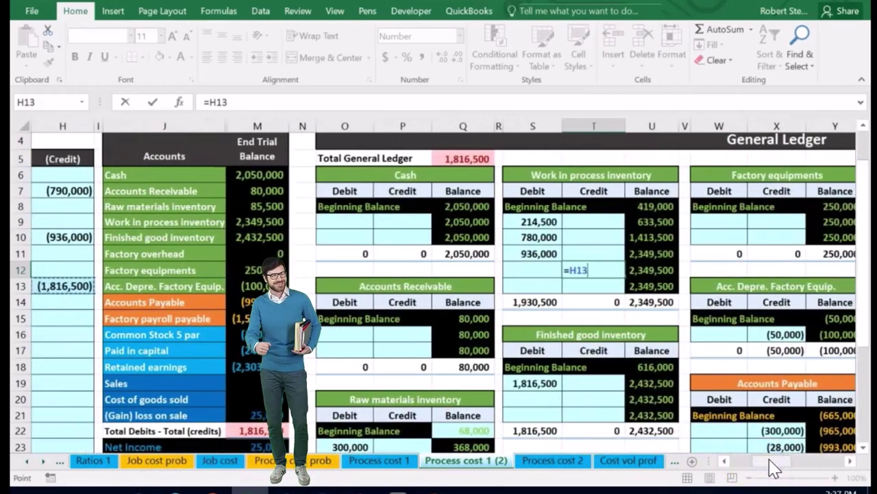
key(Return)
key(Up)
key(Right)
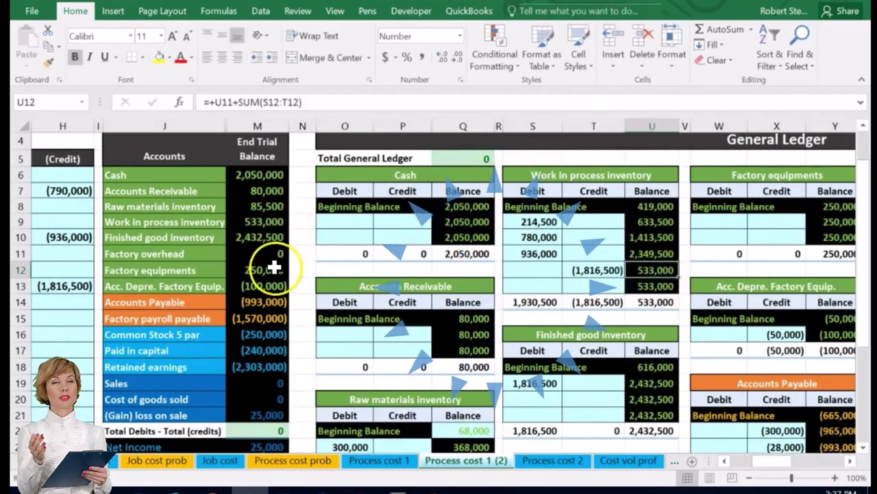
Step: Check the Work in process inventory balance in the trial balance against the given ending inventory, and examine the Finished good inventory balance
click(255, 223)
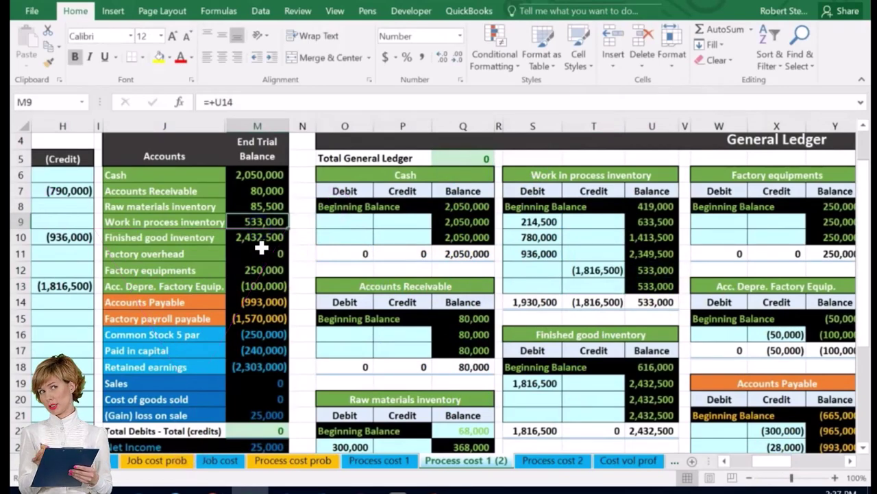
key(Left)
key(Left)
key(Left)
key(Left)
key(Left)
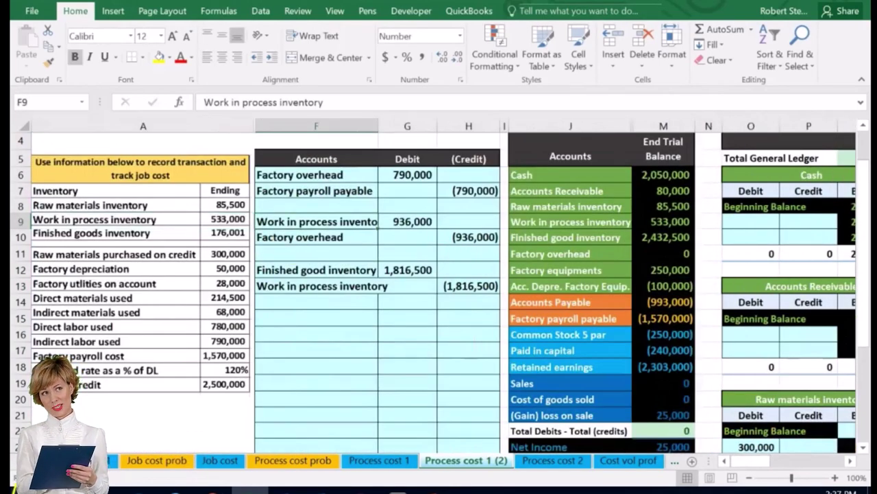
key(Down)
key(Down)
key(Down)
key(Down)
key(Down)
key(Down)
key(Right)
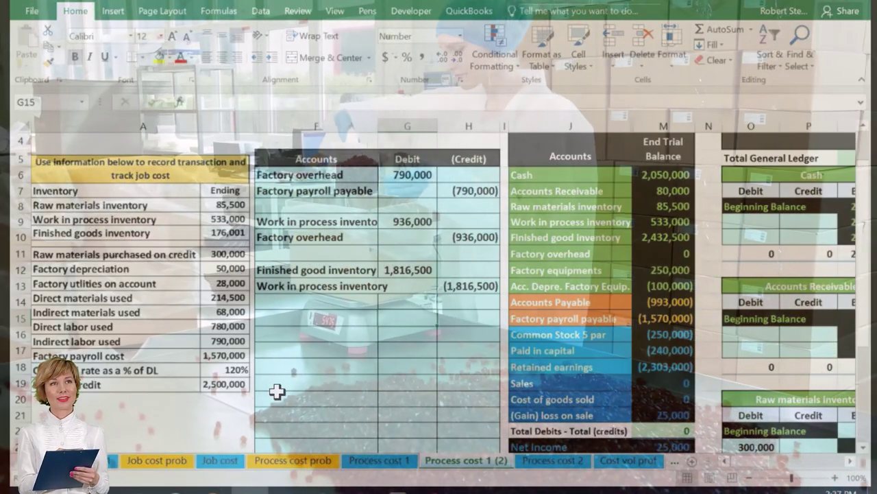
click(652, 237)
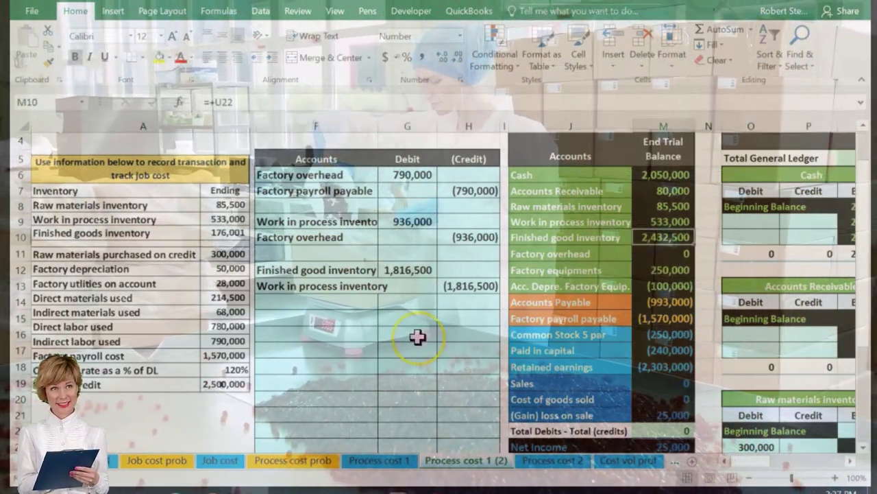
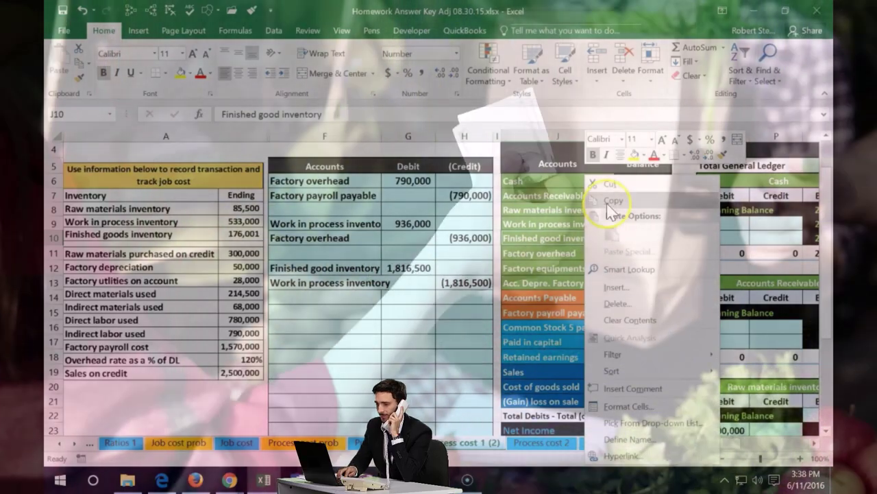
Step: Copy the Finished good inventory account name from the trial balance and paste it as values into journal cell F16
click(614, 200)
click(343, 314)
right_click(335, 327)
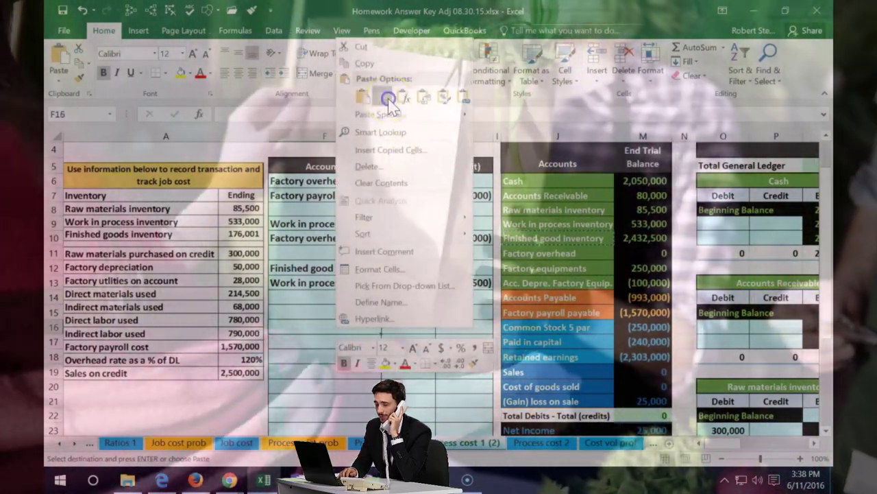
click(388, 97)
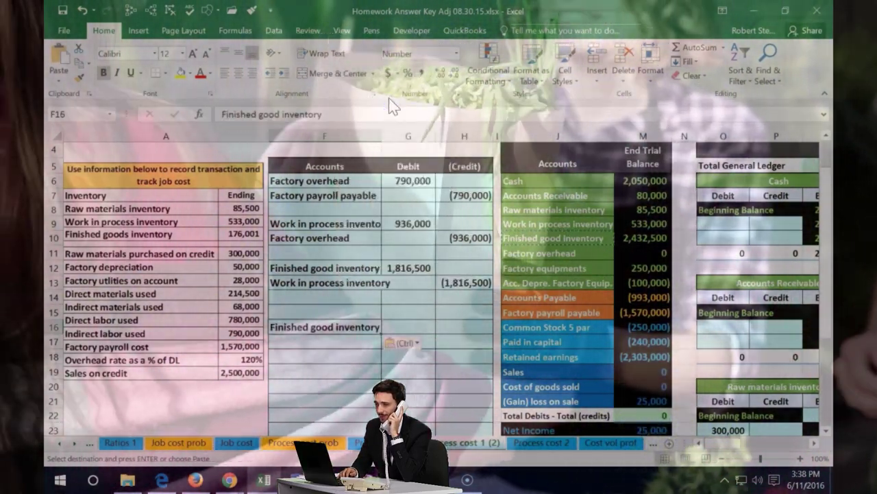
Step: Copy the Cost of goods sold account name from the trial balance and paste it as values into journal cell F15
click(513, 385)
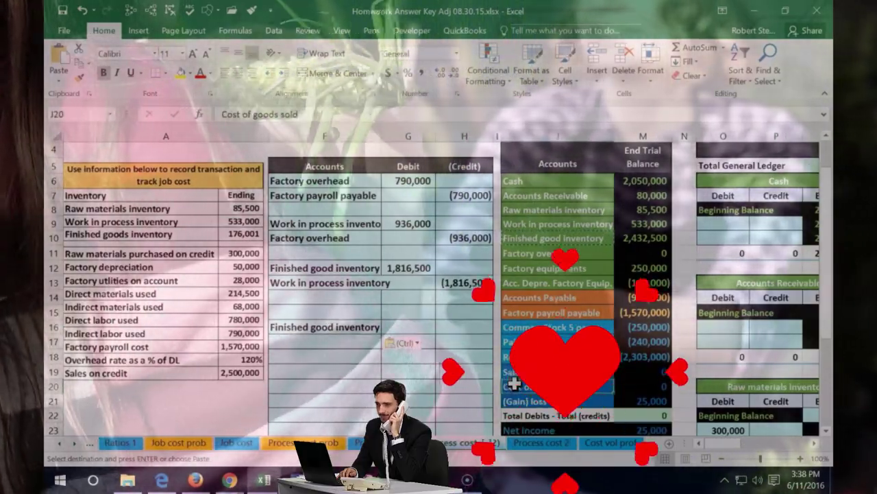
right_click(513, 385)
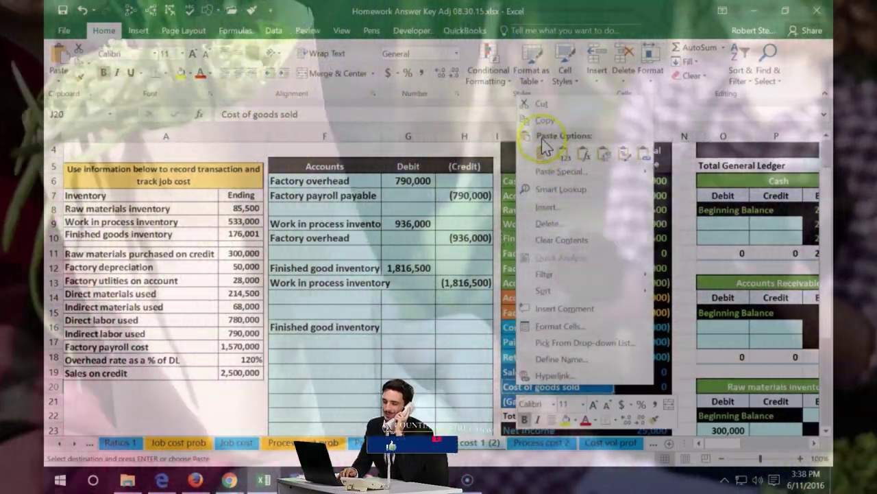
click(543, 153)
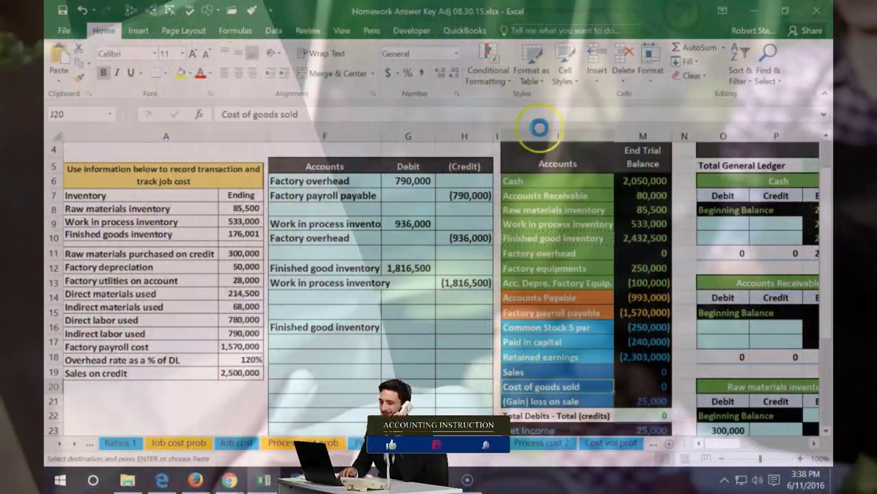
right_click(329, 306)
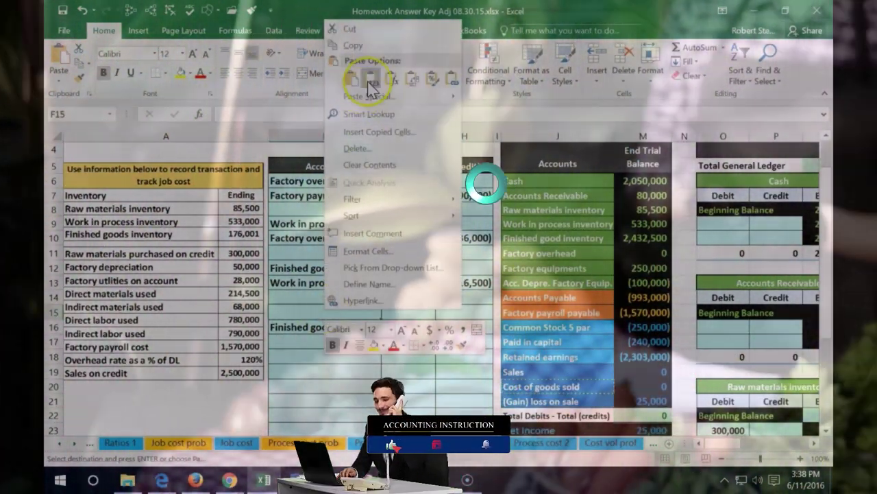
click(351, 78)
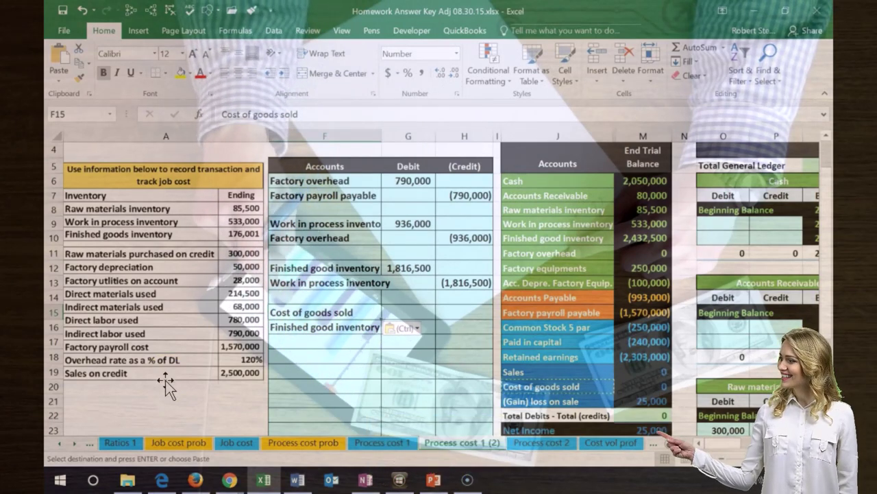
click(396, 331)
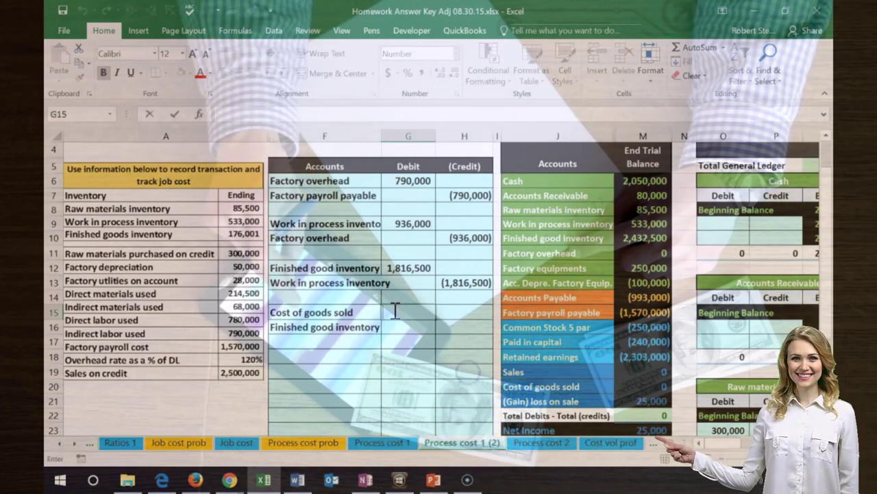
click(392, 309)
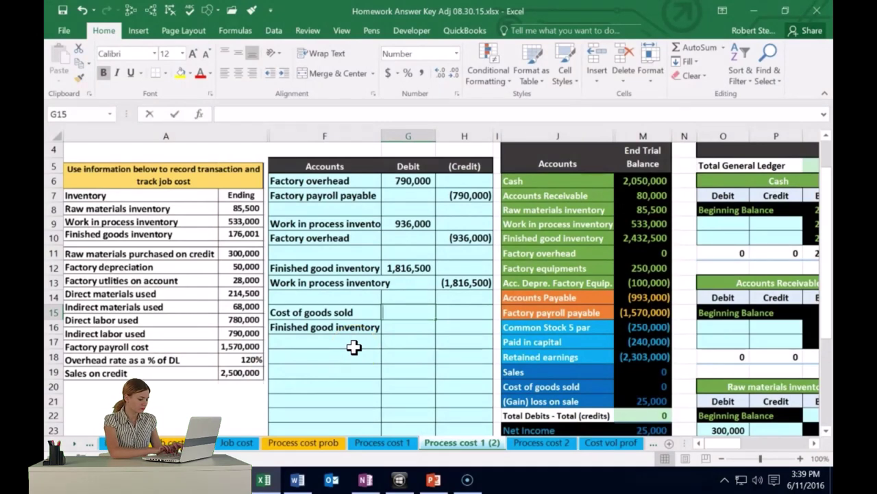
text(=)
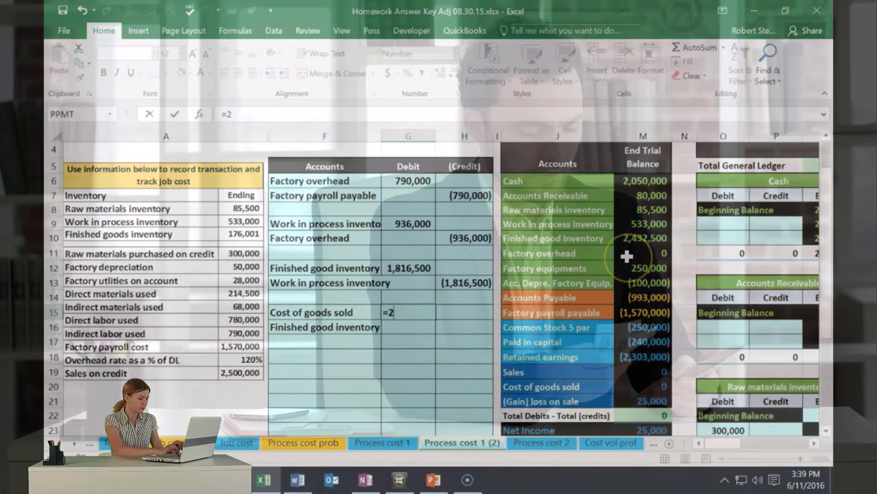
text(2432500)
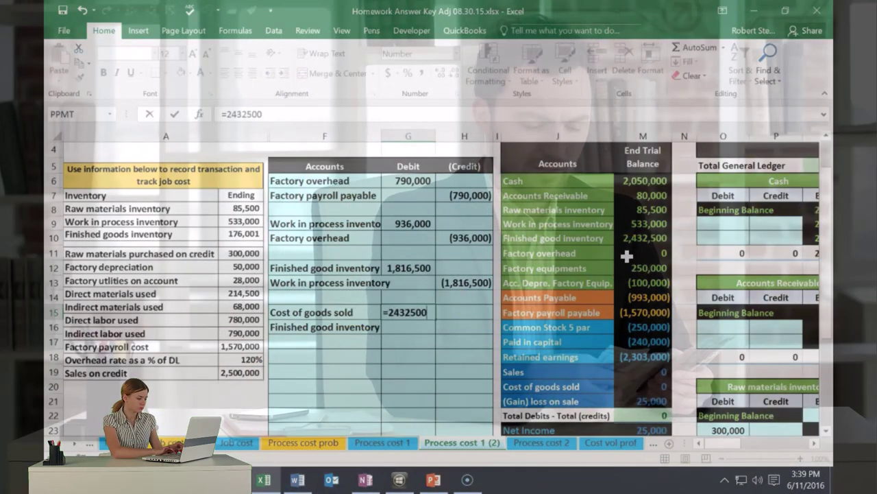
text(-)
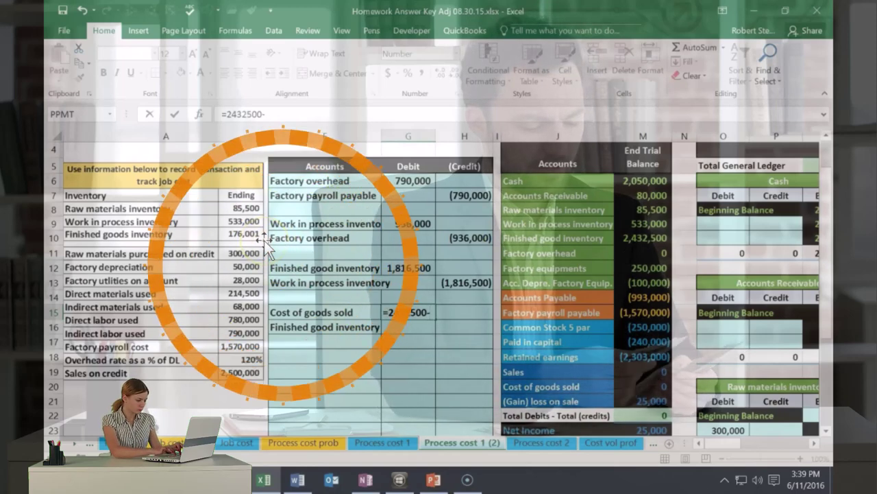
text(176001)
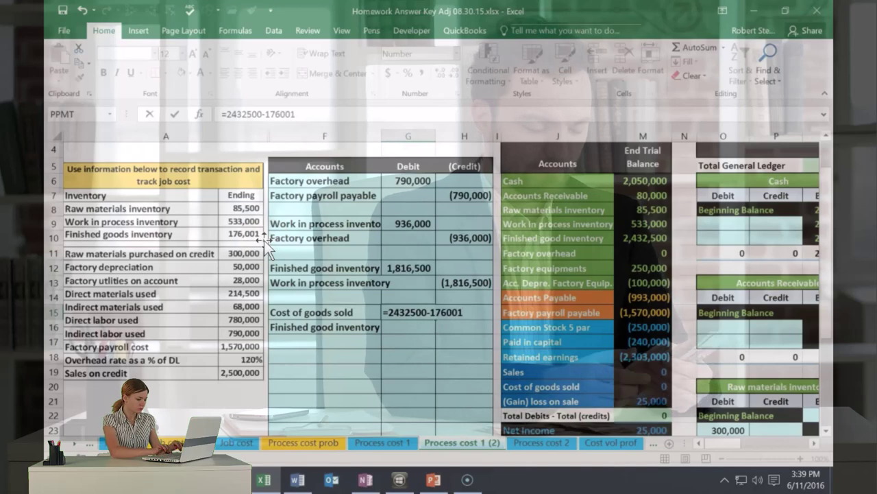
key(Return)
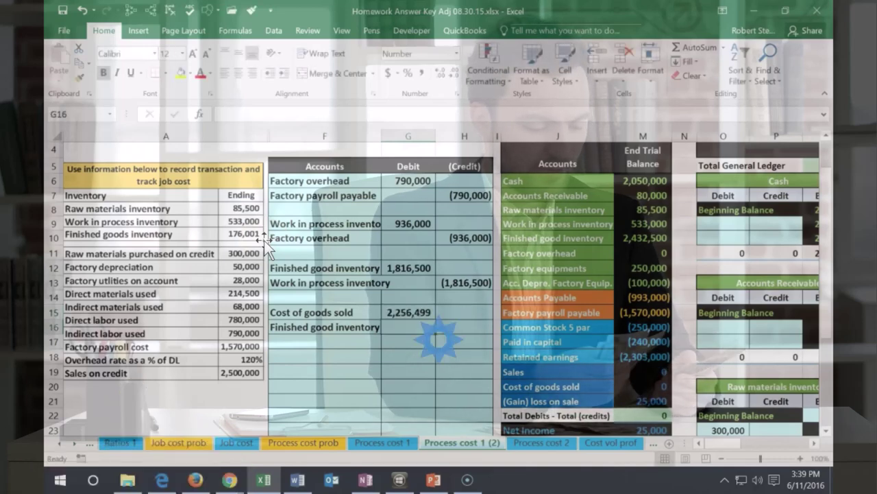
Step: Enter the matching Finished good inventory credit in H16 with the formula -G15
text(=-G15)
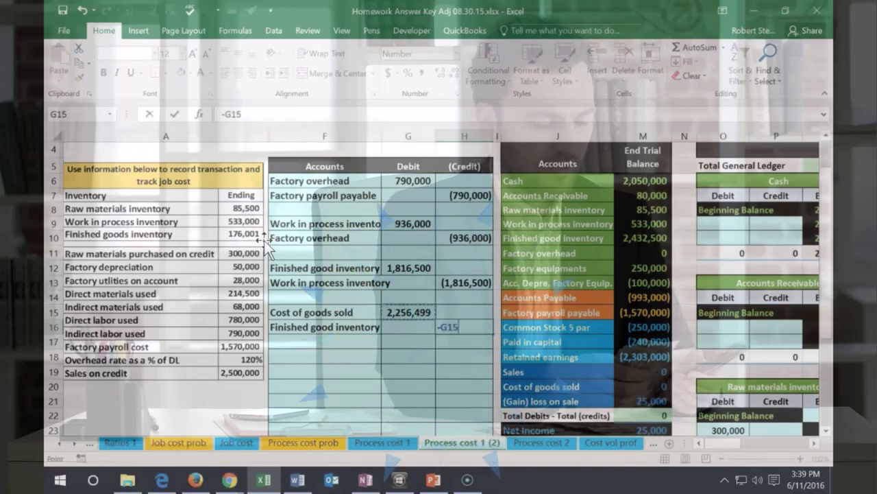
key(Return)
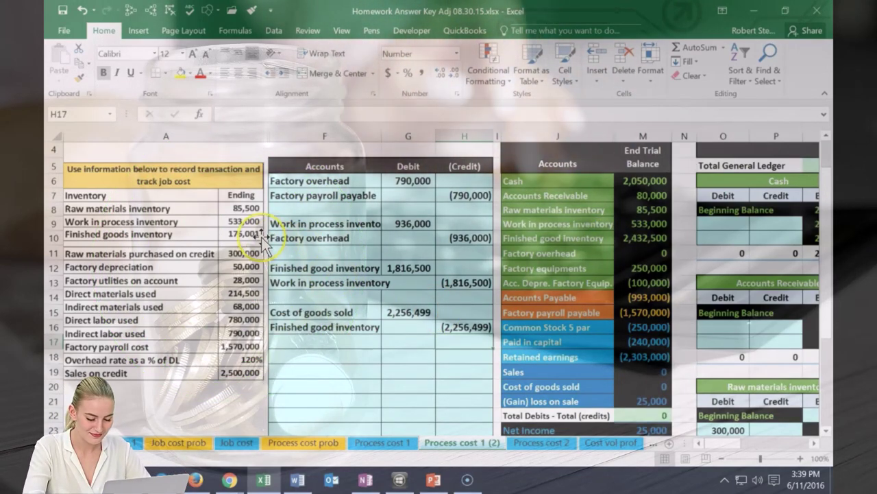
click(386, 328)
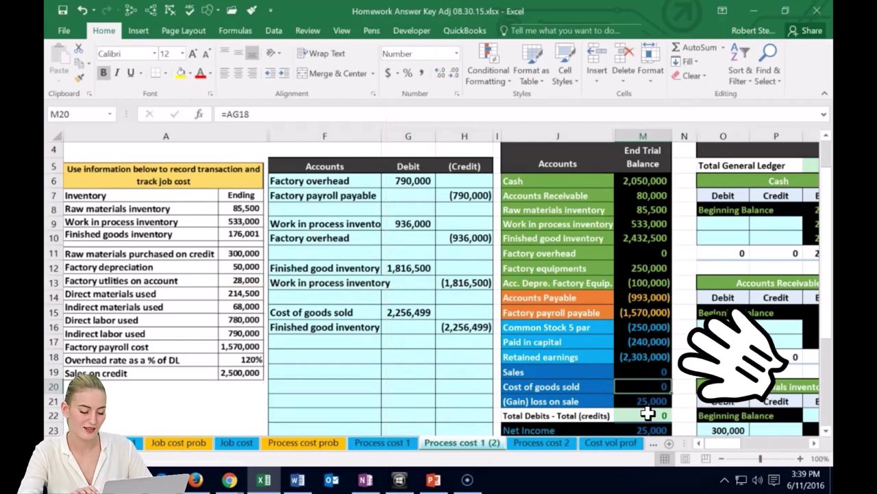
Step: Post the debit to the Cost of goods sold ledger account by linking cell AE16 to journal cell G15
key(Right)
key(Right)
key(Right)
key(Right)
key(Right)
key(Right)
key(Right)
key(Right)
key(Right)
key(Right)
key(Right)
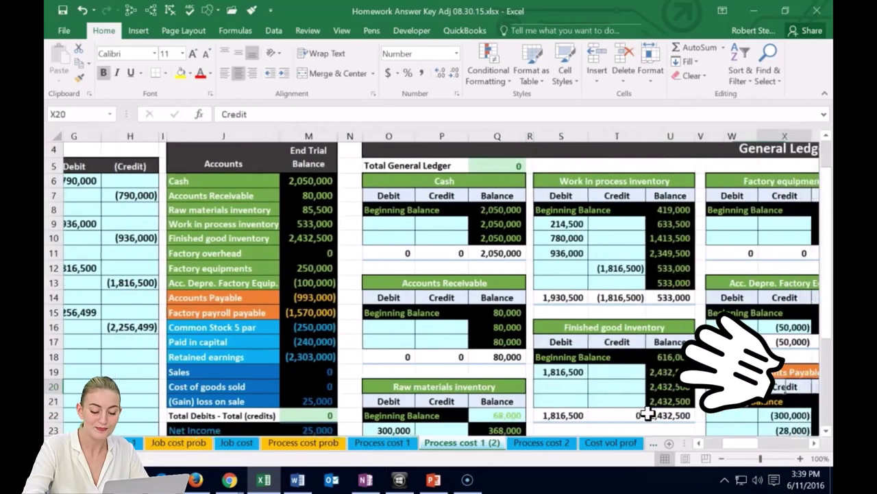
key(Right)
key(Right)
key(Right)
key(Right)
key(Right)
key(Right)
key(Right)
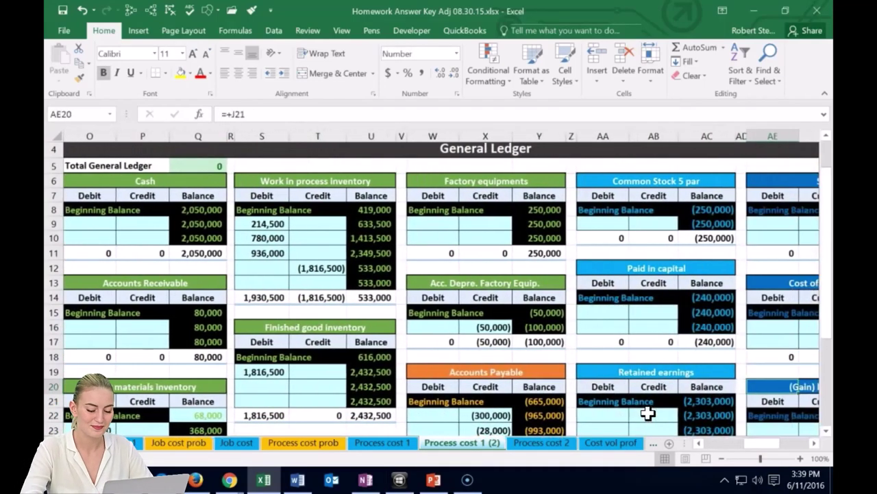
key(Right)
key(Right)
key(Right)
key(Up)
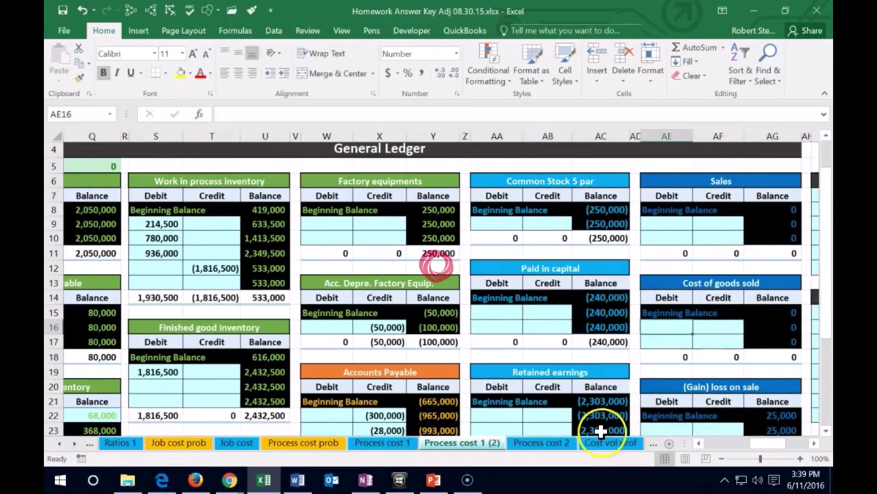
scroll(460, 352, down, 2)
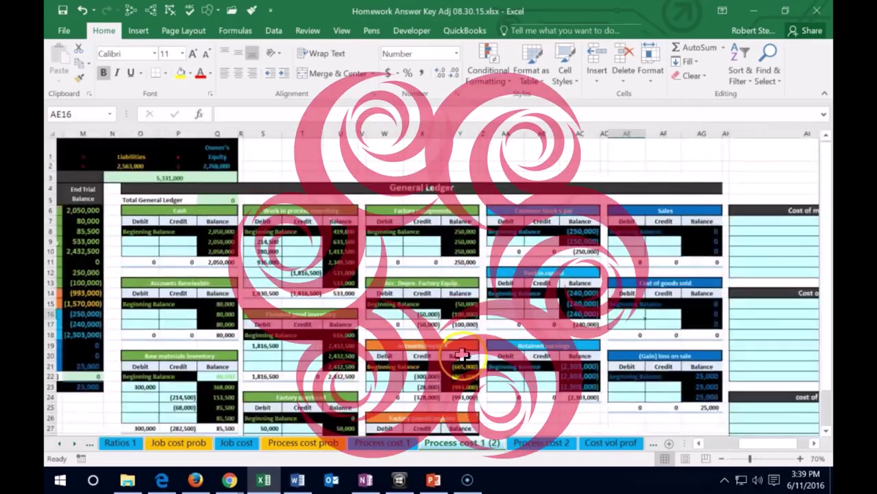
scroll(623, 392, left, 3)
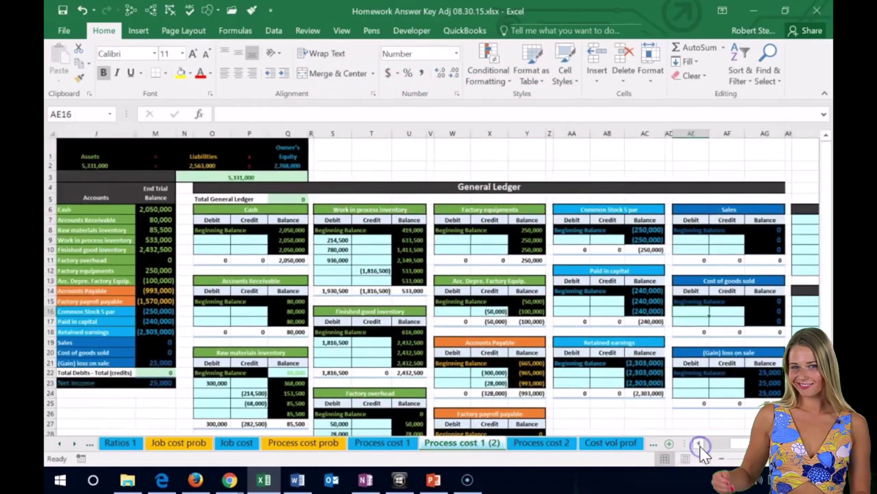
scroll(518, 336, down, 1)
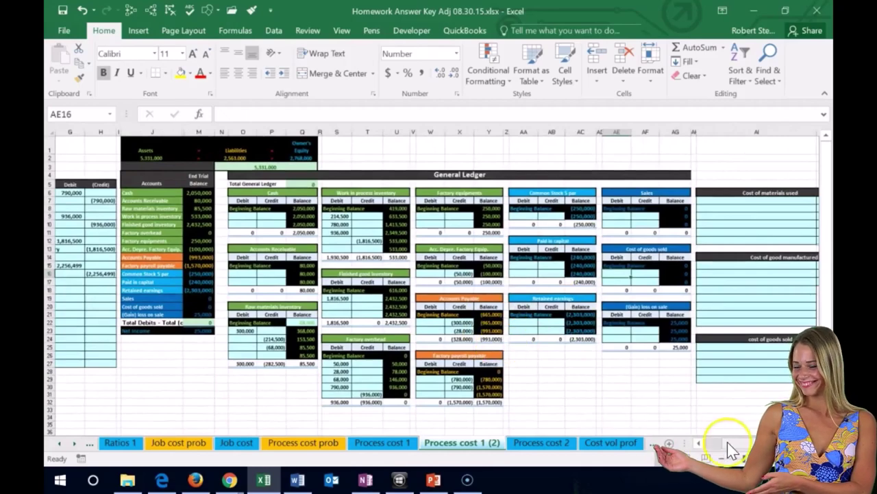
click(701, 443)
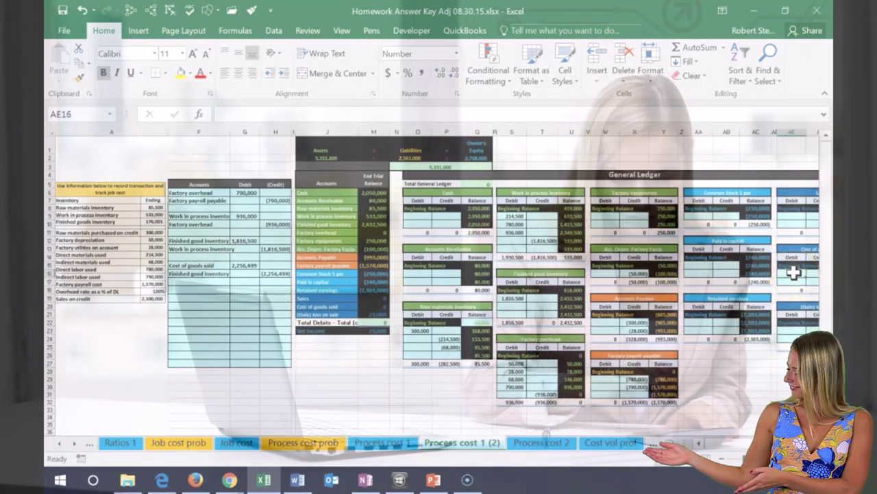
text(=)
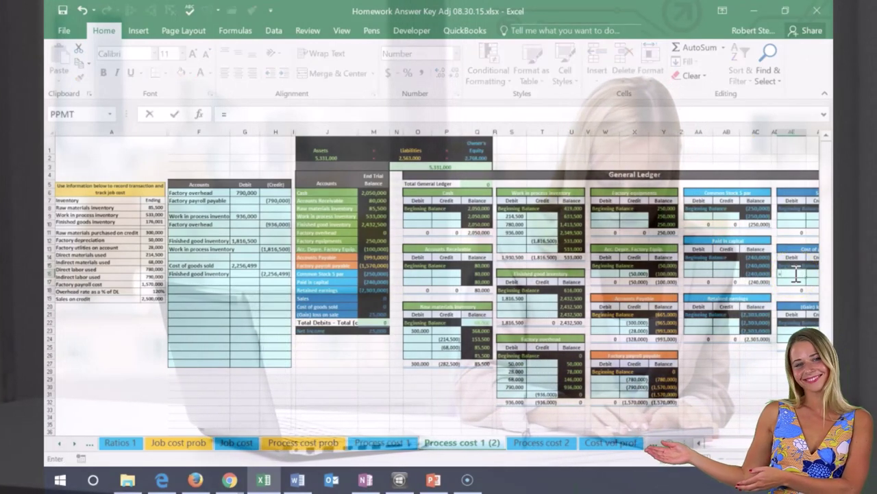
click(250, 267)
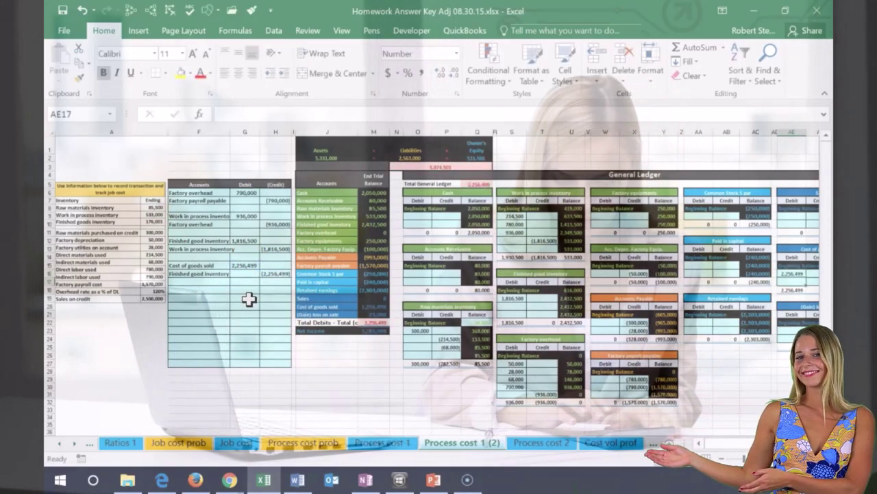
key(Return)
Step: Post the credit to the Finished good inventory ledger account in T20 with the formula =H16
scroll(232, 336, up, 2)
scroll(231, 336, up, 2)
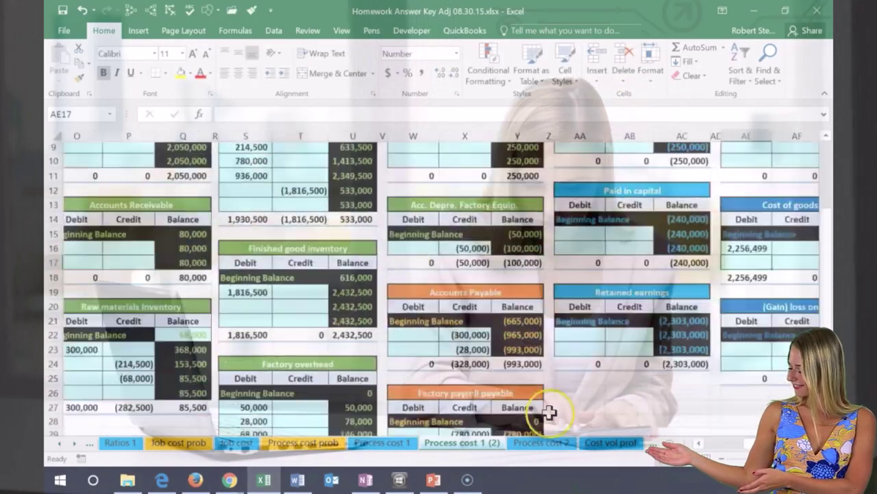
drag(751, 443, 706, 443)
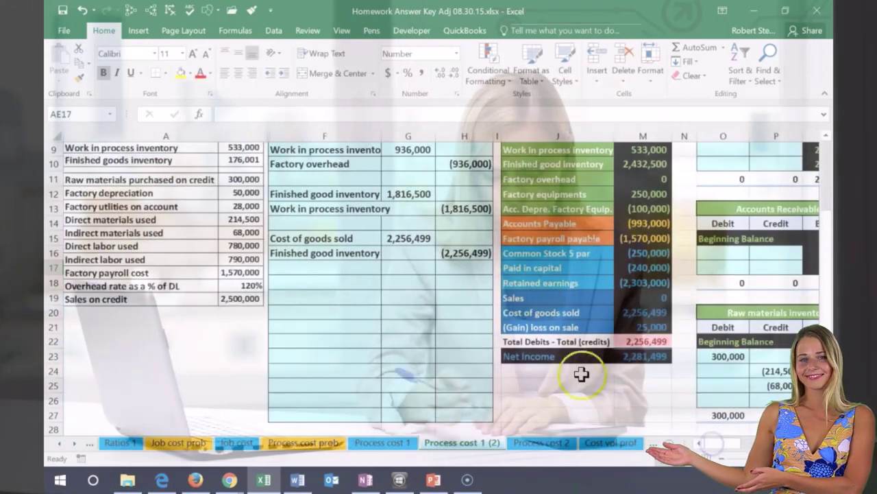
click(629, 309)
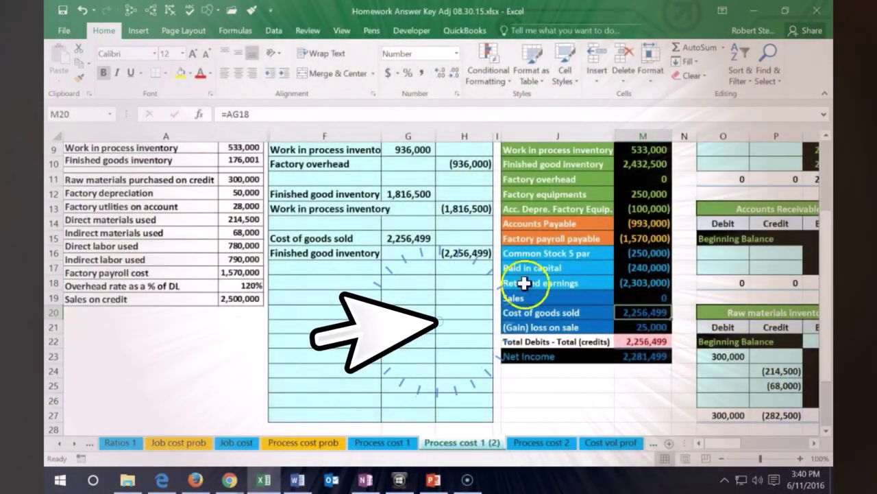
click(456, 252)
scroll(456, 252, up, 2)
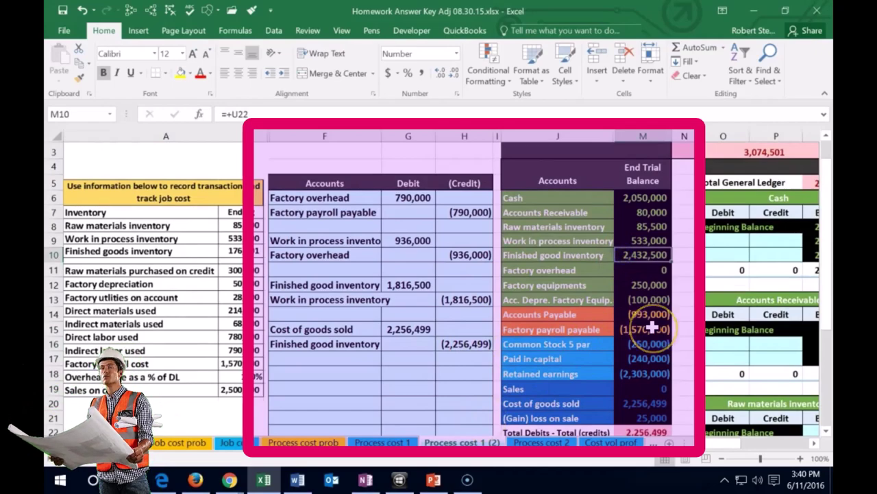
key(Right)
key(Right)
key(Right)
key(Right)
key(Right)
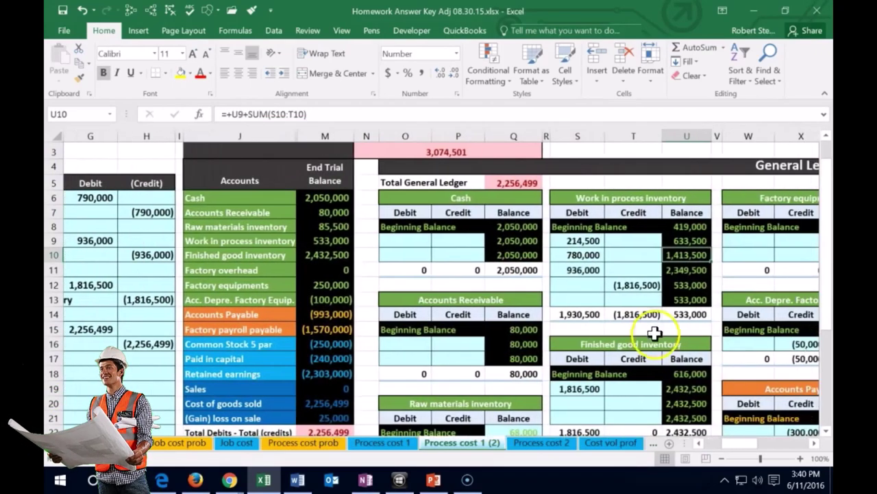
scroll(637, 382, down, 1)
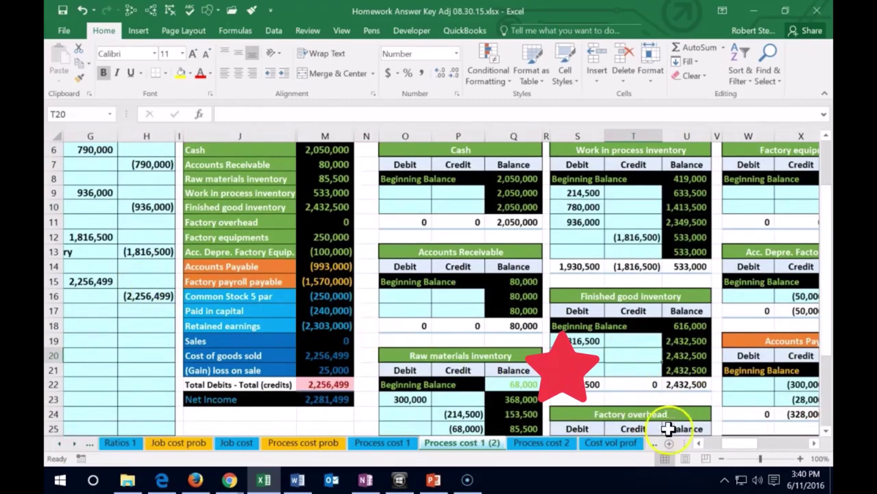
click(700, 444)
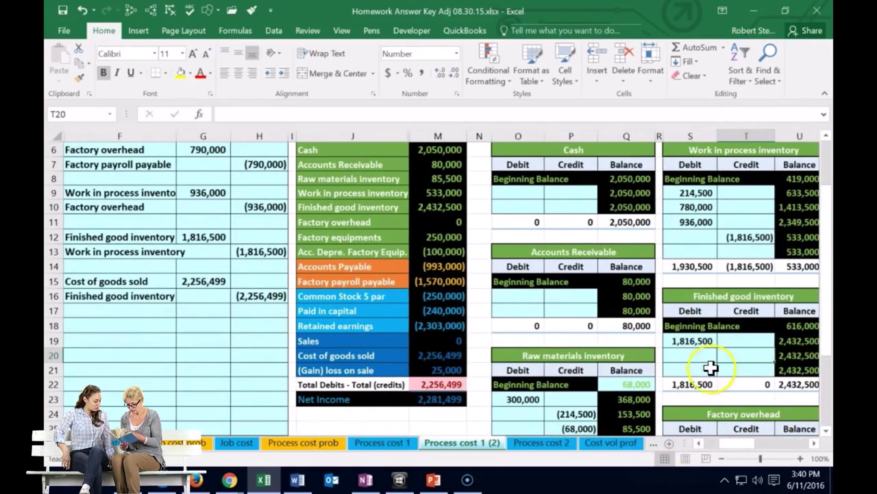
text(=)
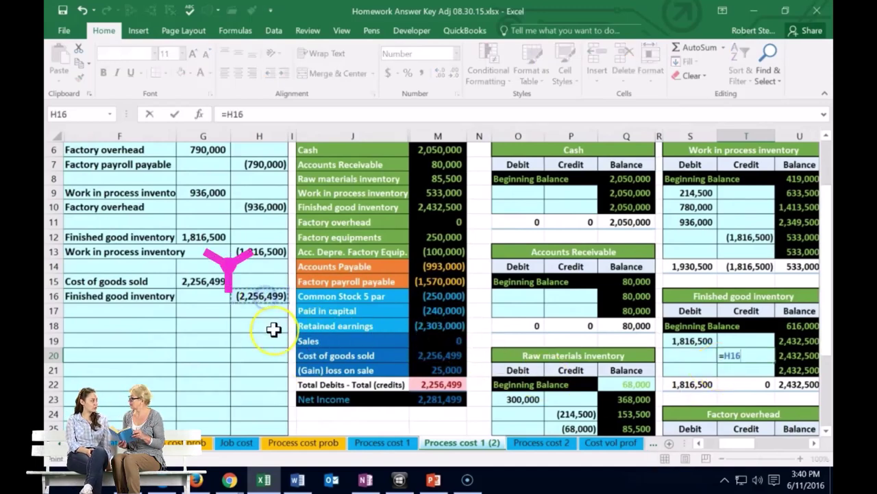
key(Return)
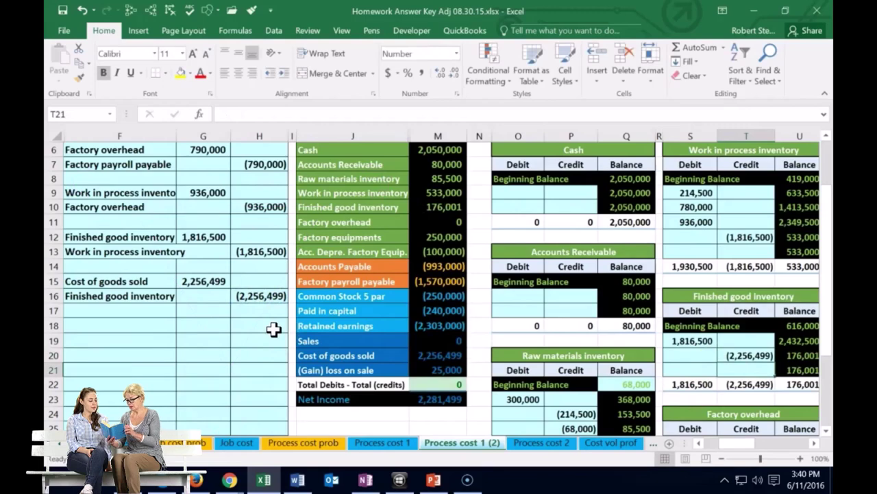
Step: Check the Finished good inventory and Cost of goods sold balances in the trial balance against the given data and the cost of goods sold entry
click(803, 369)
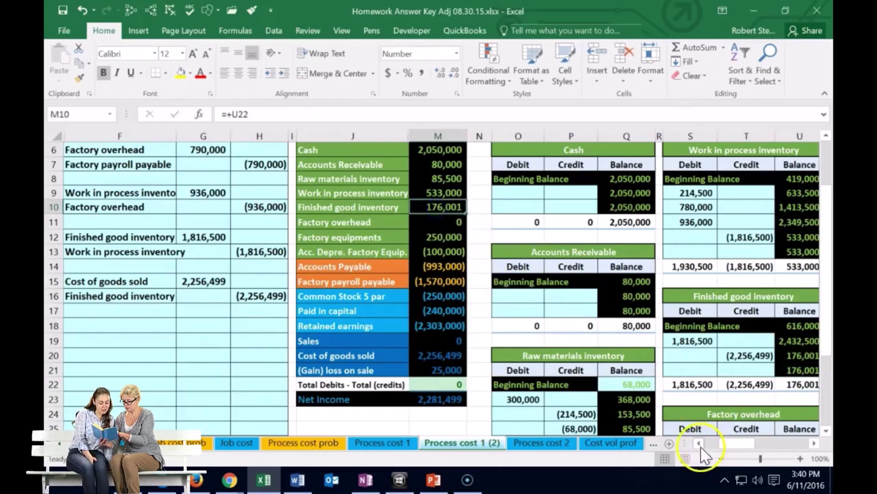
scroll(702, 449, left, 5)
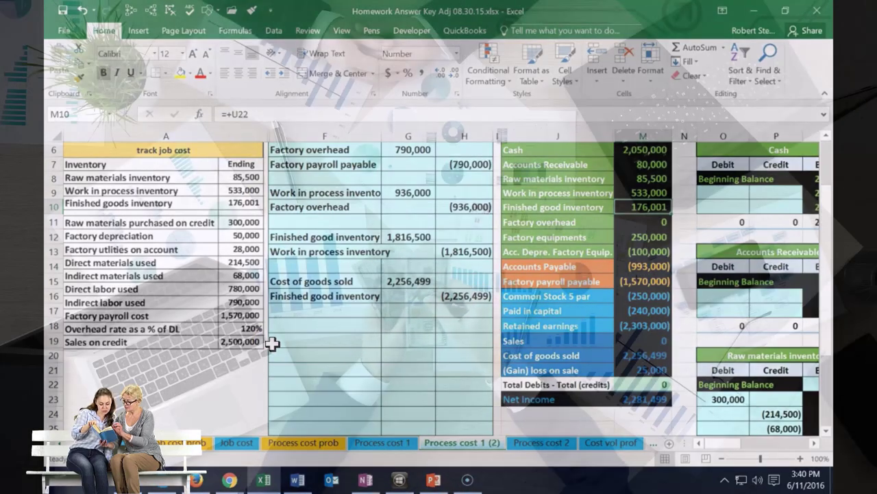
click(626, 350)
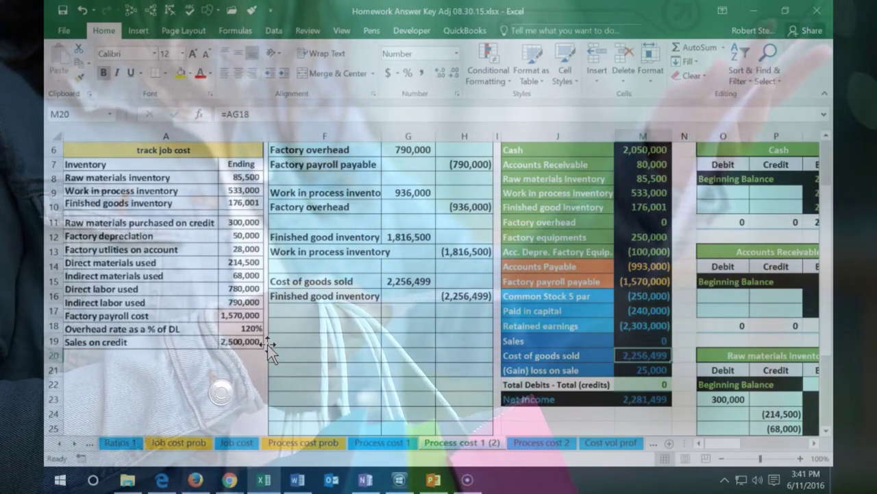
drag(302, 282, 442, 289)
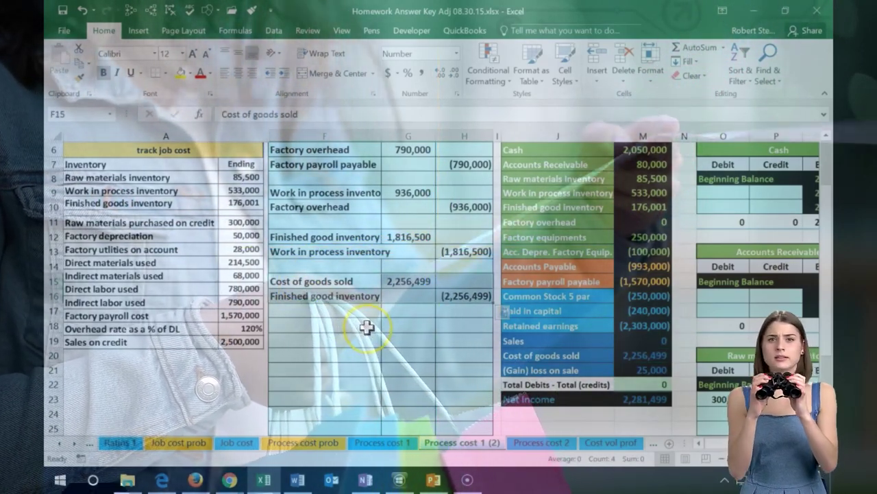
key(shift+Up)
key(shift+Left)
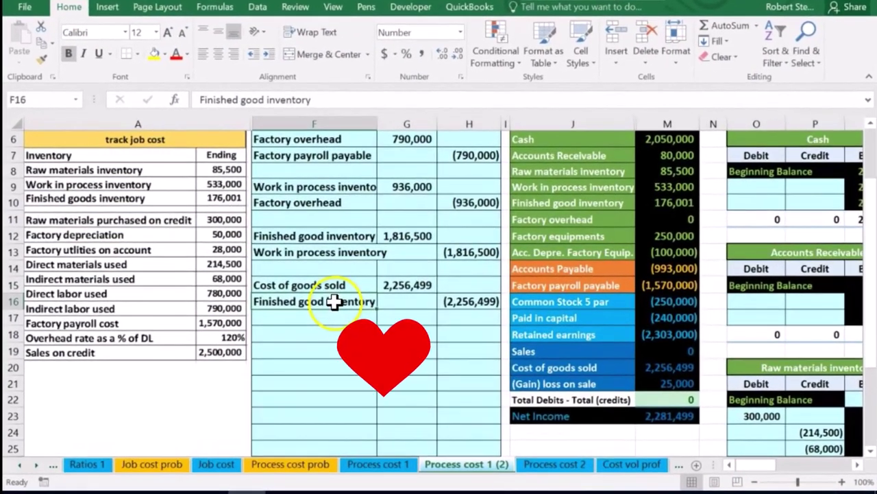
Step: Copy the Accounts Receivable account name from the trial balance and paste it as values into journal cell F18
scroll(332, 322, up, 1)
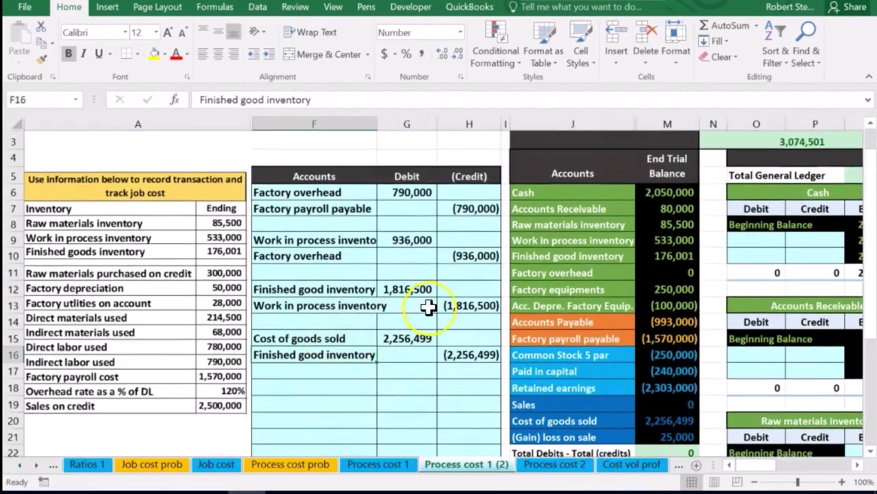
click(535, 209)
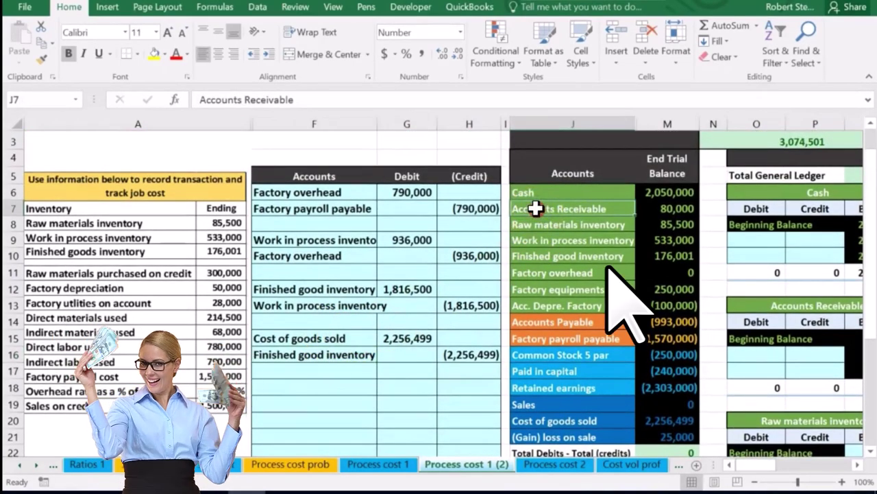
right_click(536, 209)
click(565, 195)
click(307, 388)
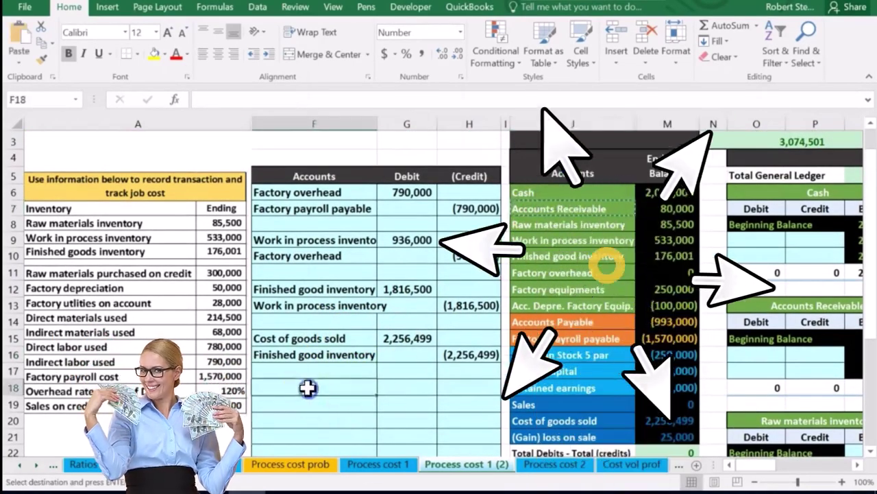
right_click(307, 388)
click(361, 136)
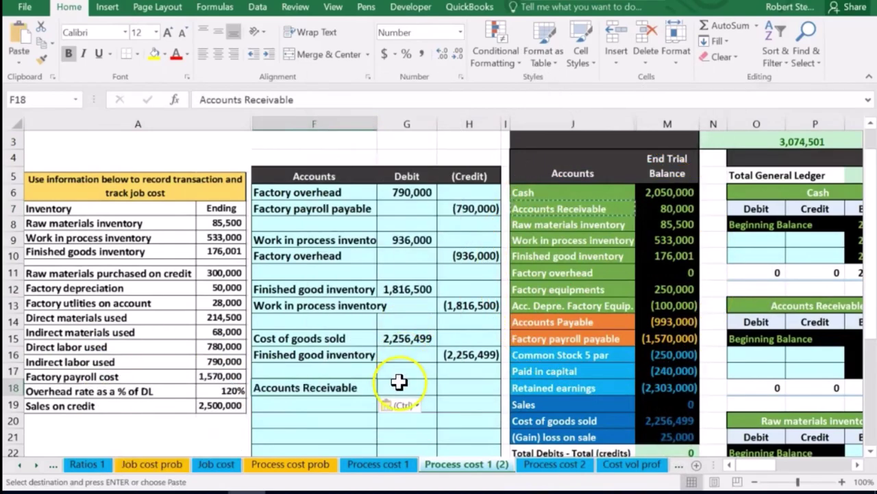
Step: Enter the Accounts Receivable debit of 2500000 in G18 and the matching credit in H19 with the formula -G18
text(2500000)
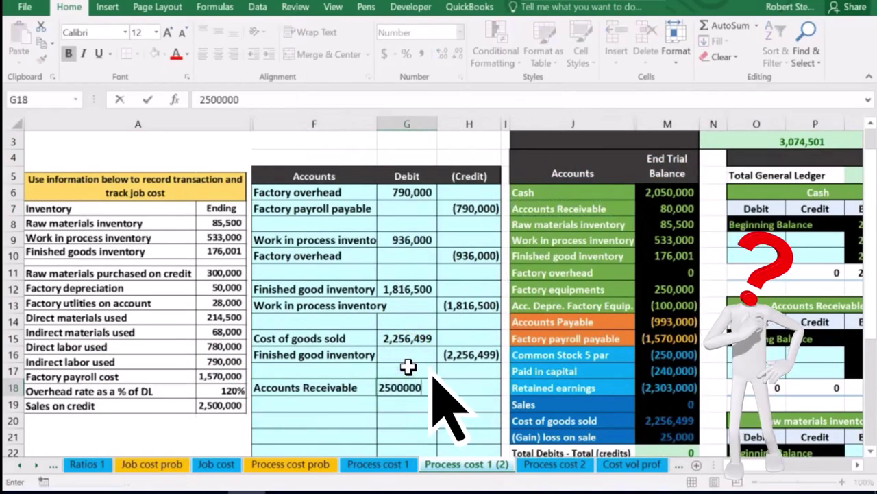
key(Return)
key(Right)
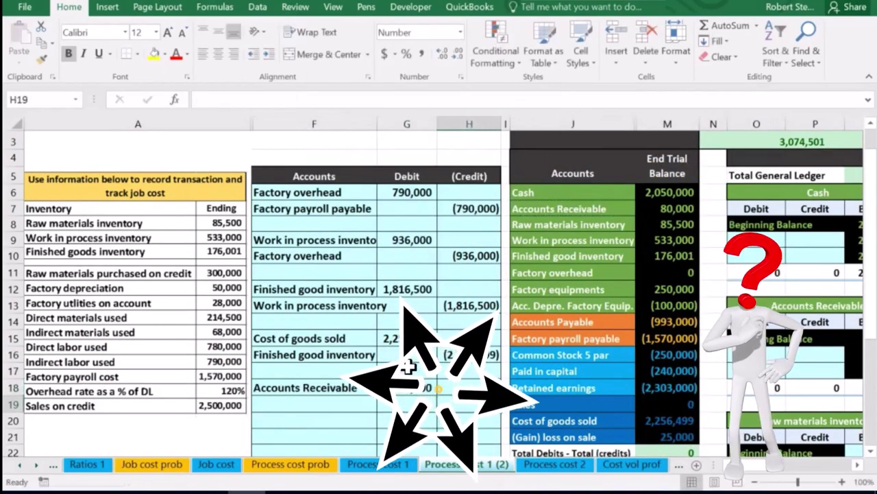
text(-)
key(Left)
key(Up)
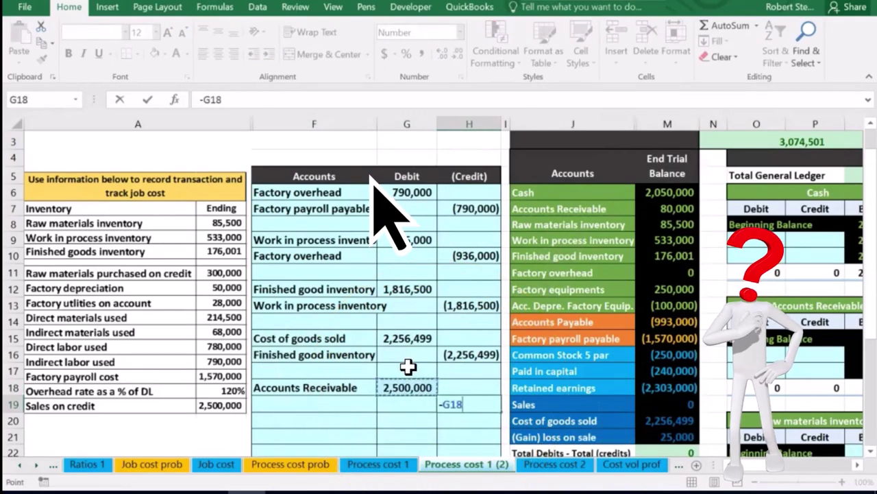
key(Return)
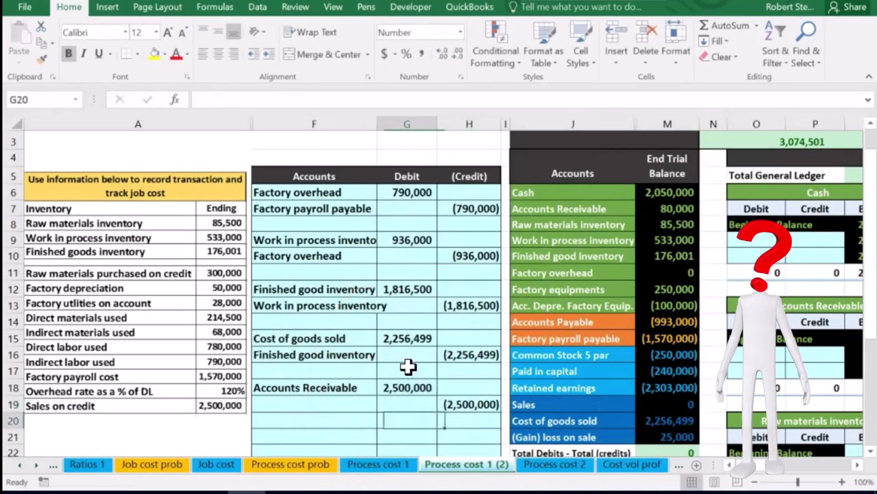
Step: Copy the Sales account name from the trial balance and paste it as values into journal cell F19
key(Left)
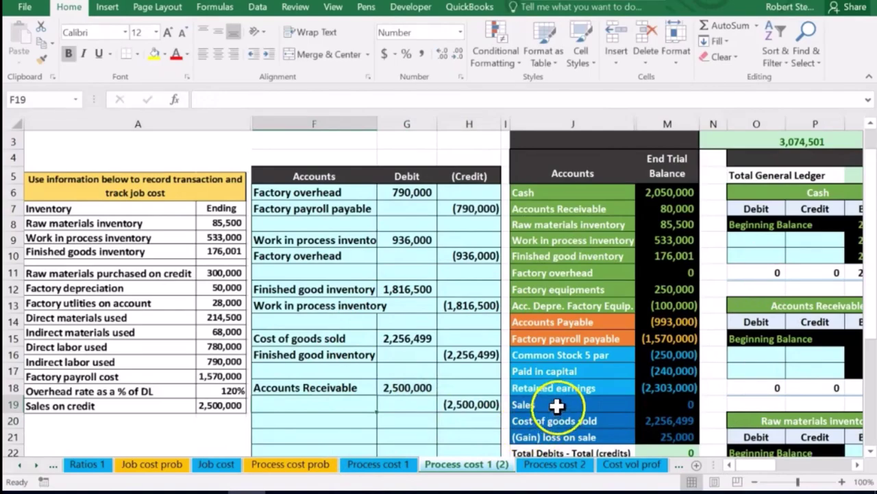
click(556, 406)
right_click(557, 405)
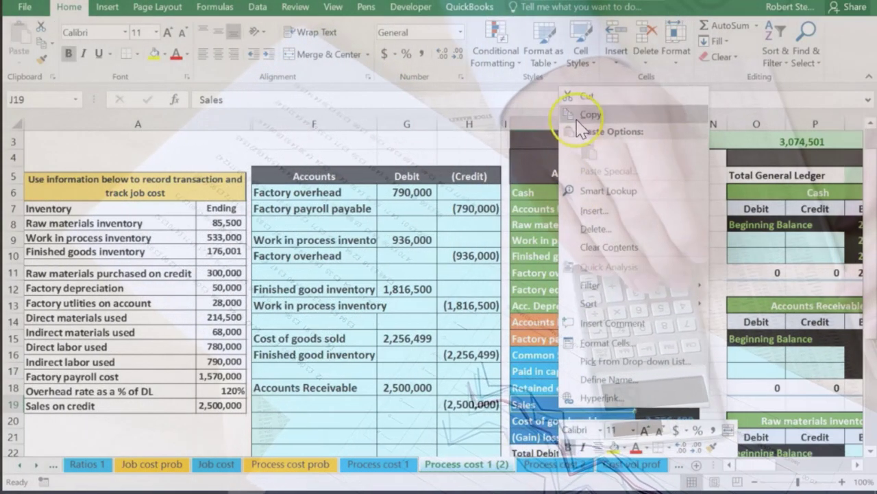
click(581, 115)
scroll(569, 225, down, 1)
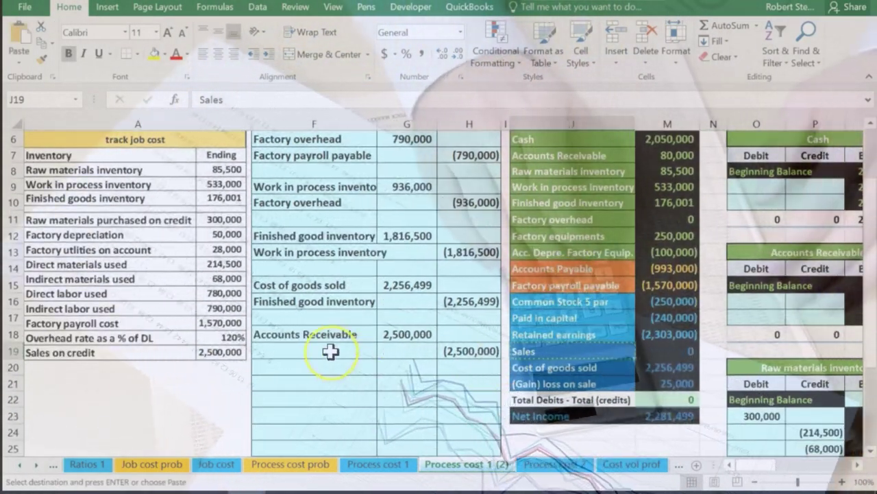
right_click(331, 351)
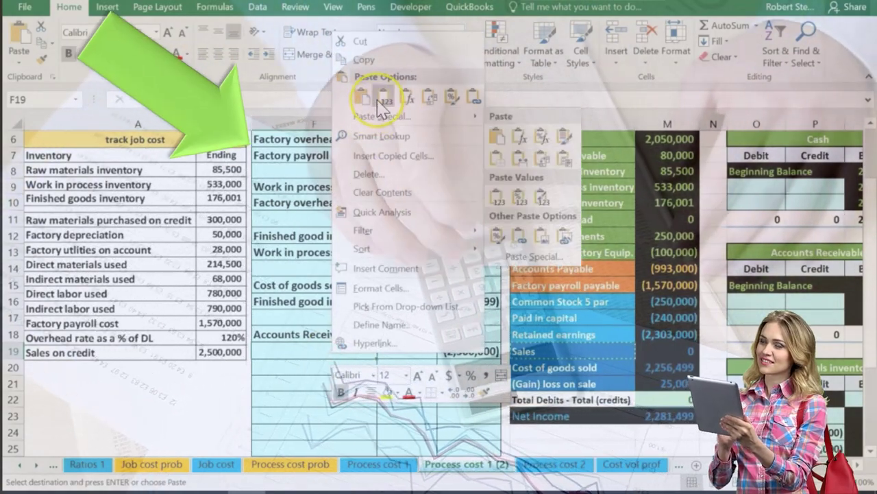
click(381, 100)
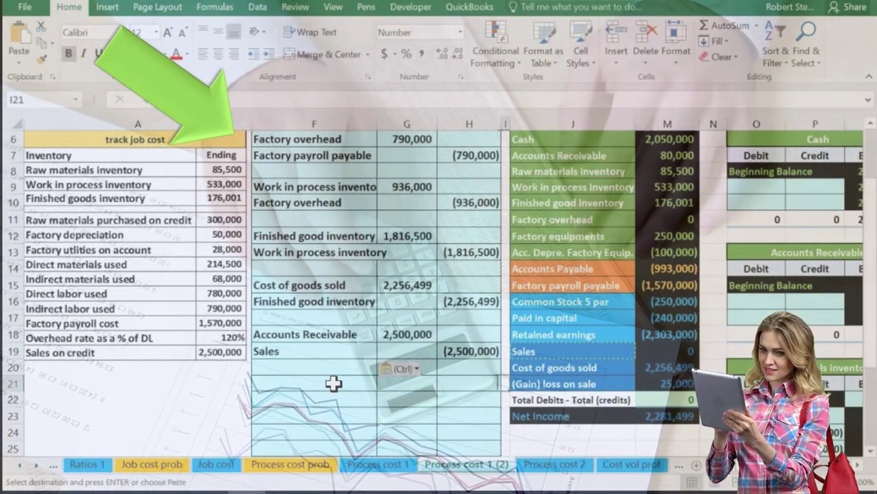
Step: Post the Accounts Receivable debit from journal cell G18 to the Accounts Receivable ledger account in O16
key(Right)
key(Right)
key(Right)
key(Right)
key(Right)
key(Right)
key(Right)
key(Right)
key(Right)
key(Right)
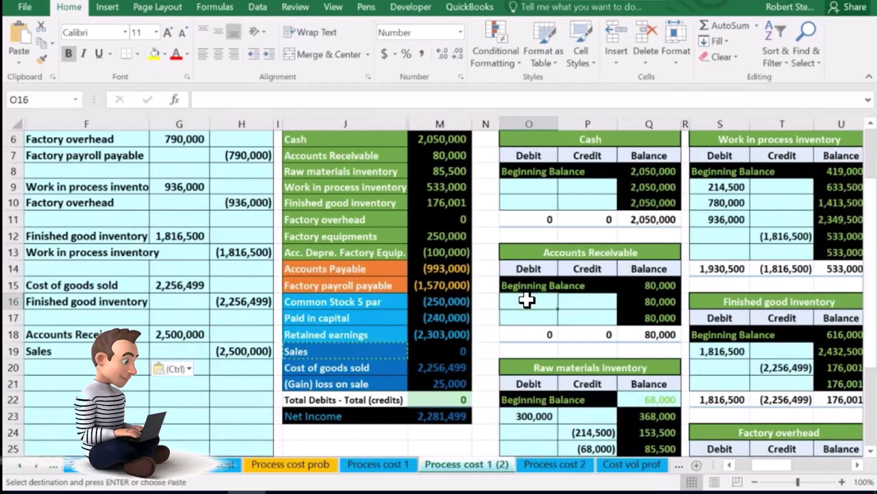
text(=-)
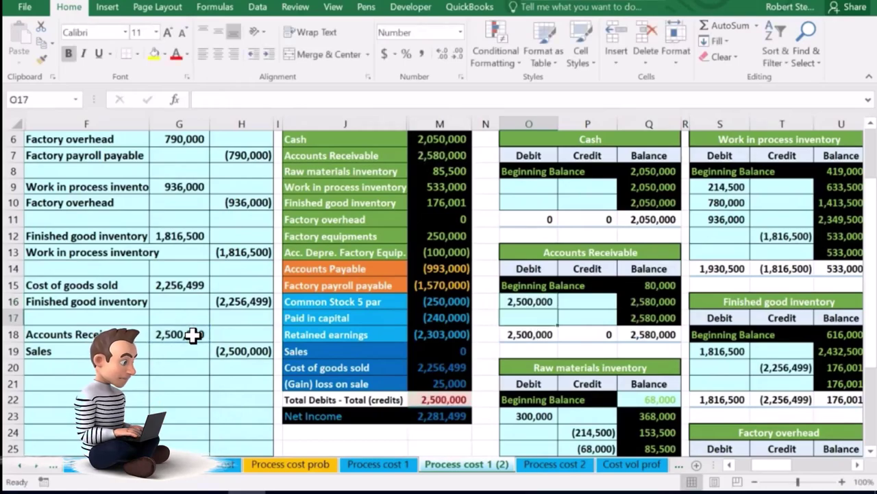
Step: Post the sales credit to the Sales ledger account in AF9 with the formula =H19
key(Right)
key(Right)
key(Right)
key(Right)
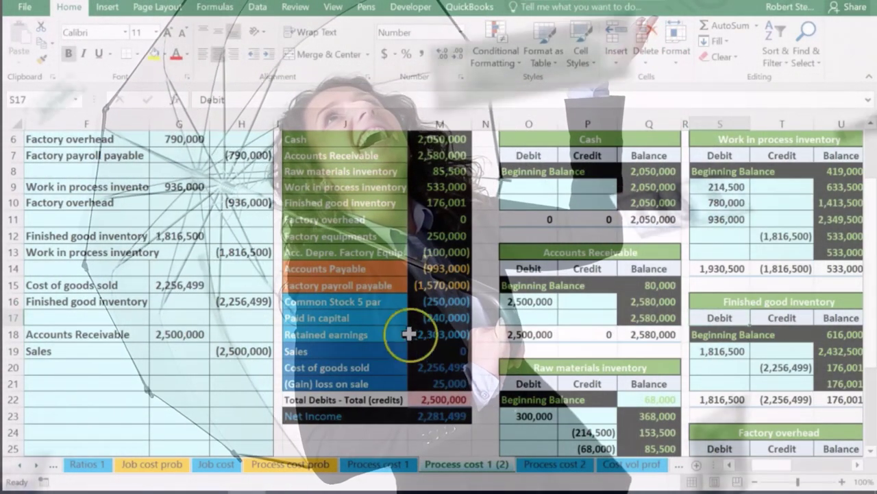
click(374, 353)
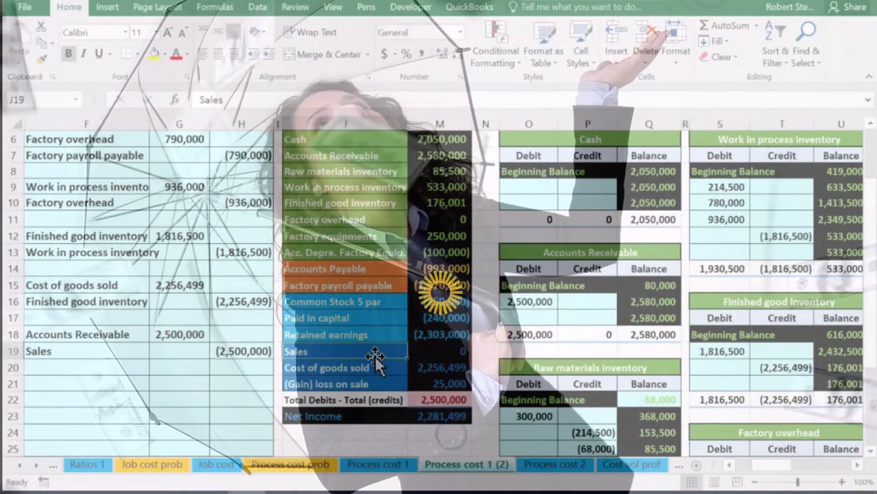
key(Right)
key(Right)
key(Right)
key(Right)
key(Right)
key(Right)
key(Right)
key(Right)
key(Right)
key(Right)
key(Right)
key(Right)
key(Right)
key(Right)
key(Right)
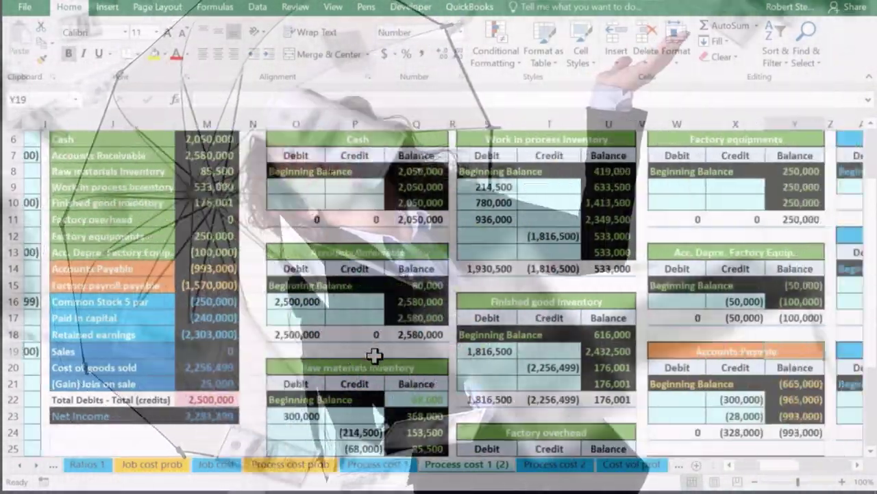
key(Right)
key(Right)
key(Right)
key(Right)
key(Right)
key(Right)
key(Right)
key(Right)
key(Right)
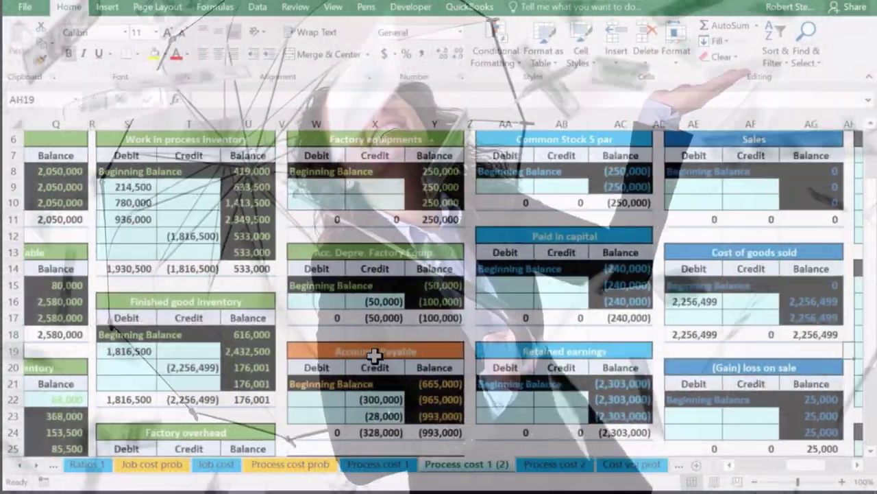
scroll(373, 353, right, 5)
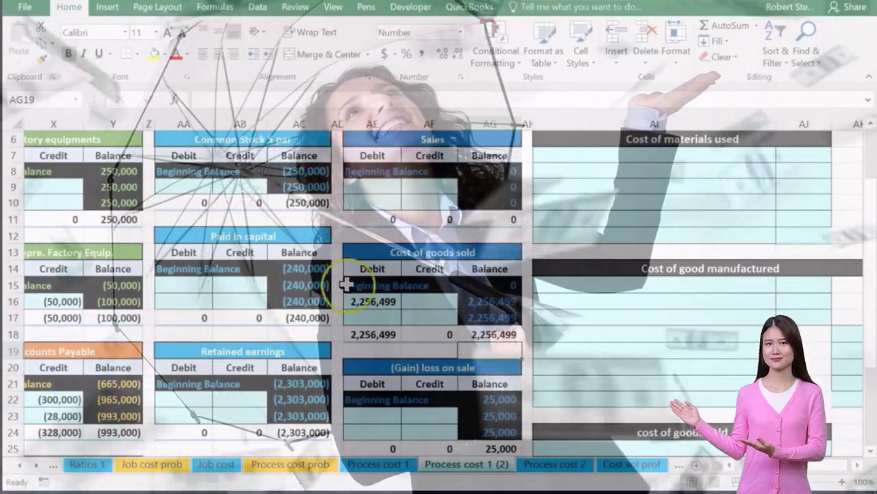
click(421, 186)
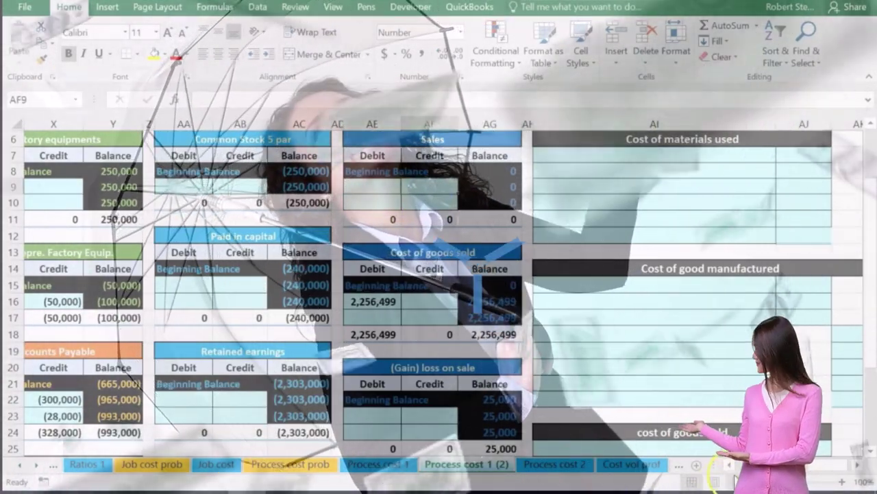
click(730, 467)
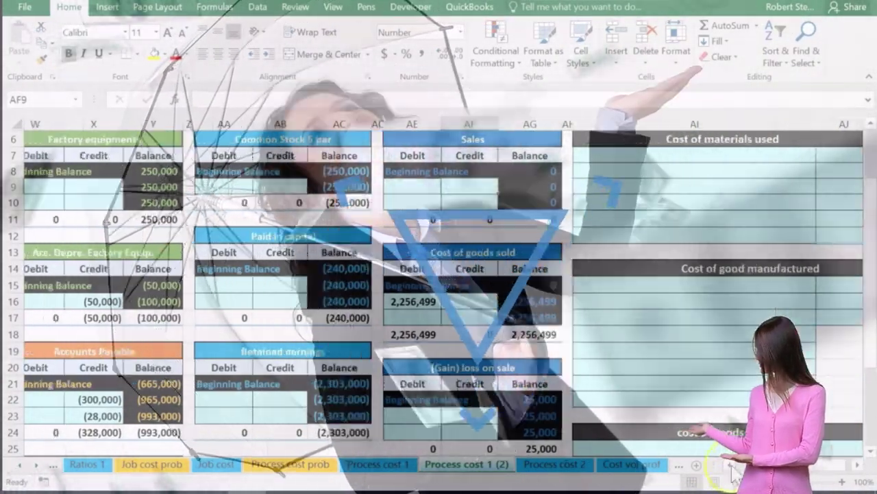
scroll(284, 374, left, 4)
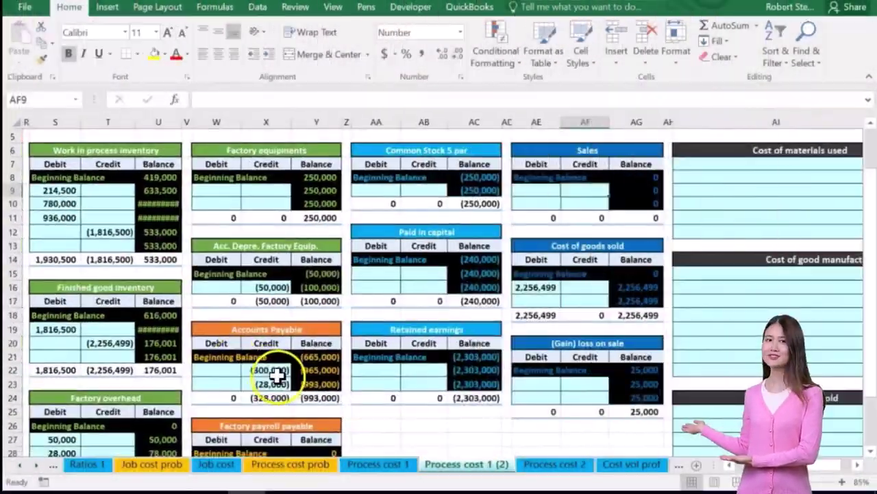
ctrl+scroll(276, 374, down, 2)
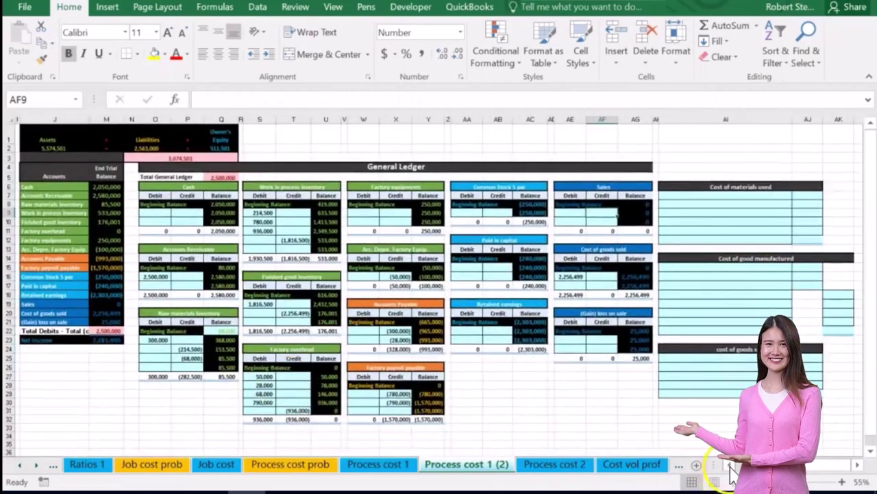
click(730, 465)
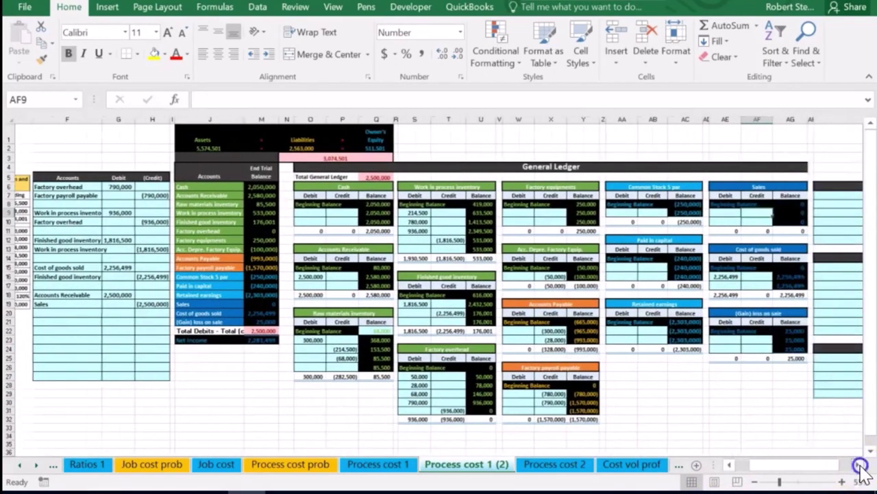
click(861, 466)
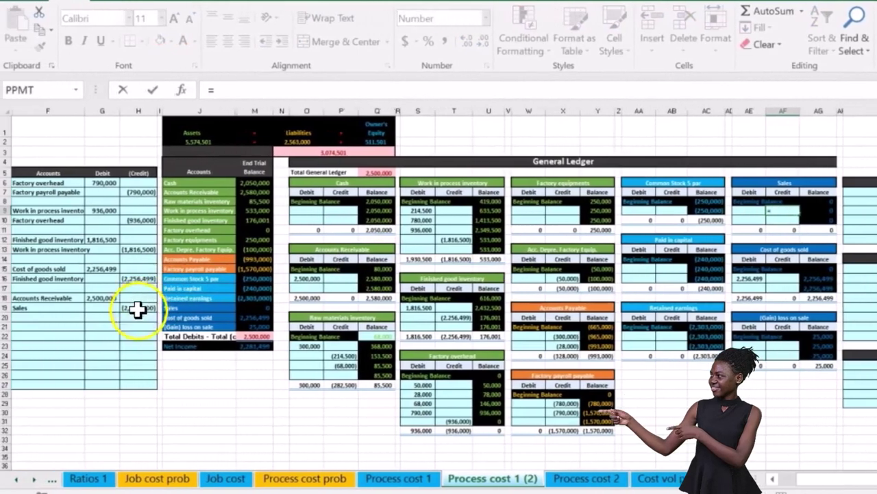
click(85, 308)
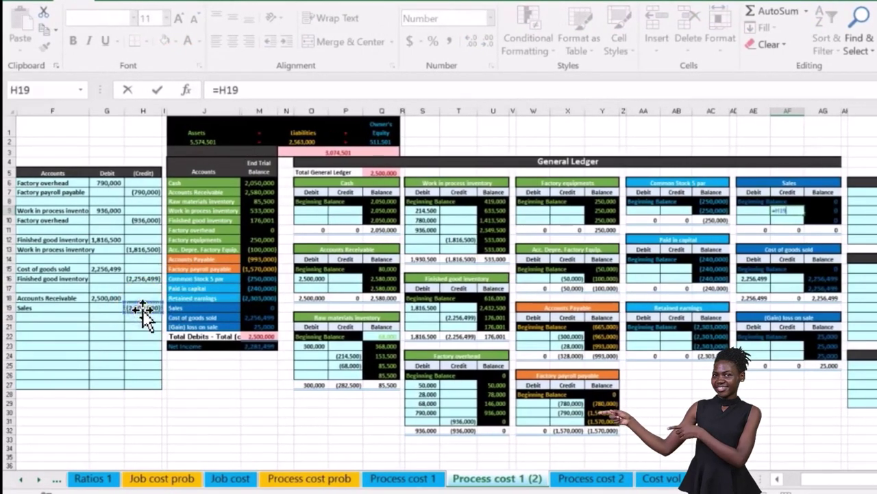
key(Return)
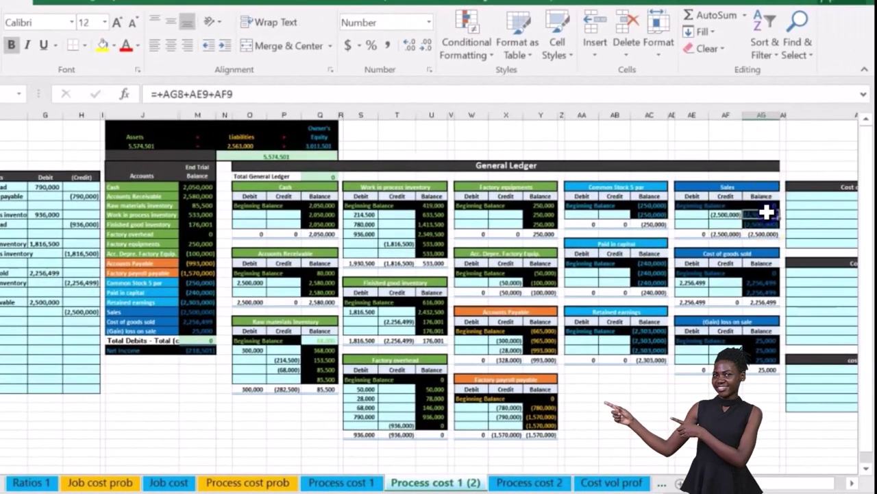
Step: Check the trial balance total and the Sales and Cost of goods sold balances that make up net income
scroll(240, 431, up, 3)
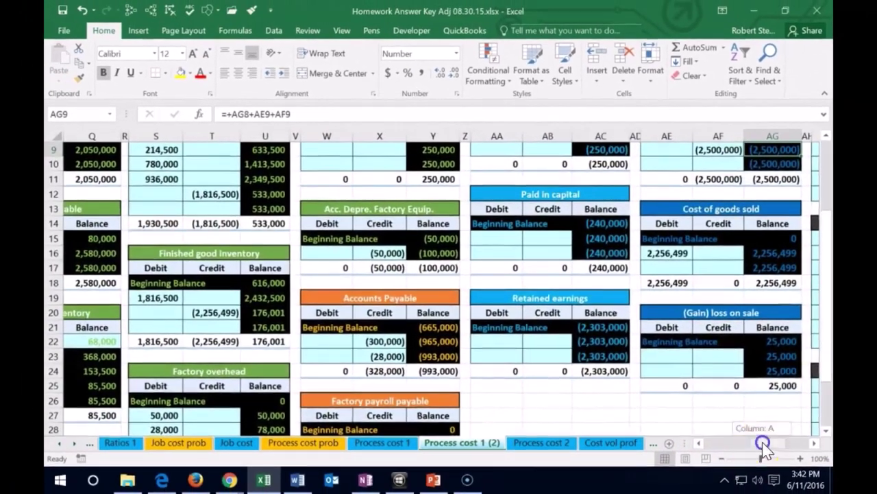
drag(764, 452, 717, 453)
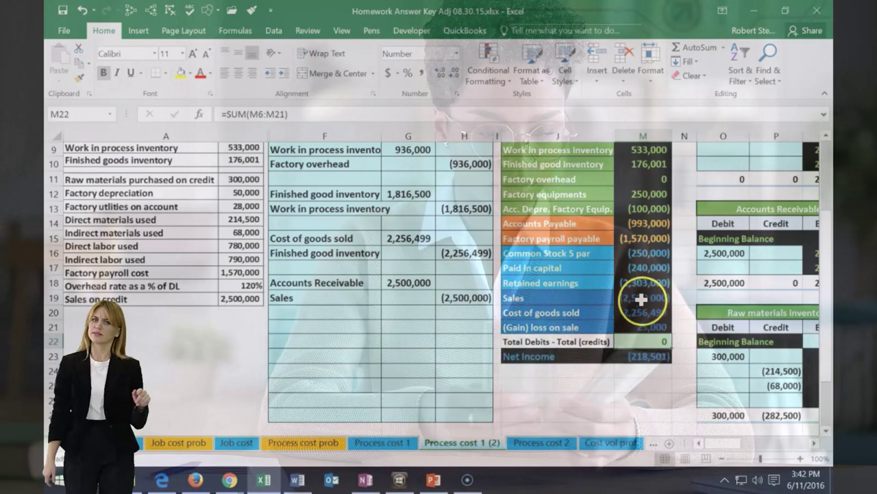
drag(641, 298, 638, 312)
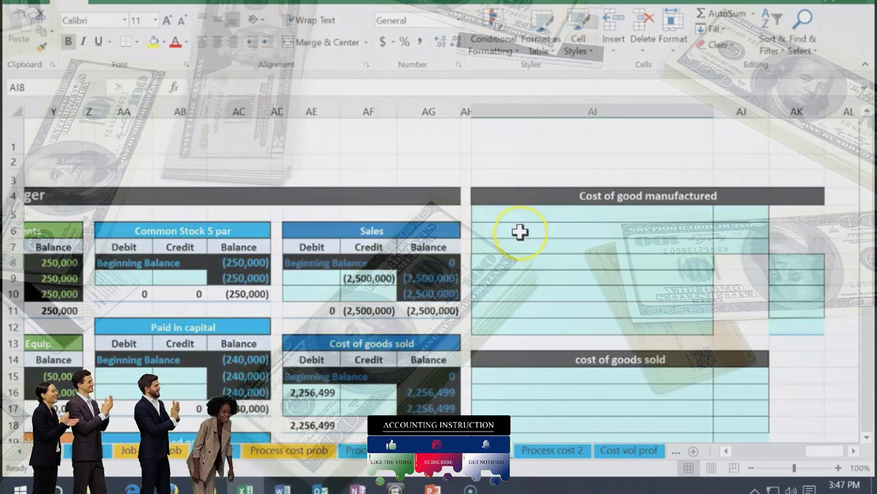
Step: Enter "Direct material used in production" in AI5 of the Cost of good manufactured schedule and link AJ5 to Work in process debit S9
click(523, 209)
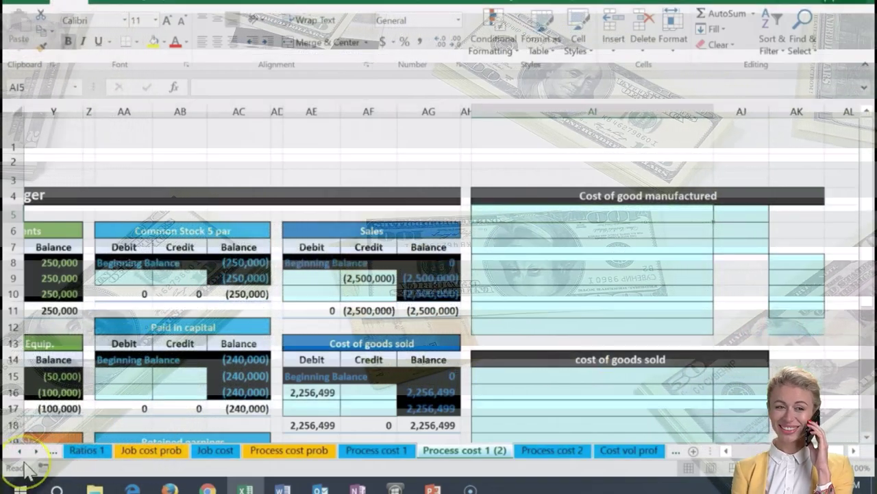
text(Direct material used in production)
key(Tab)
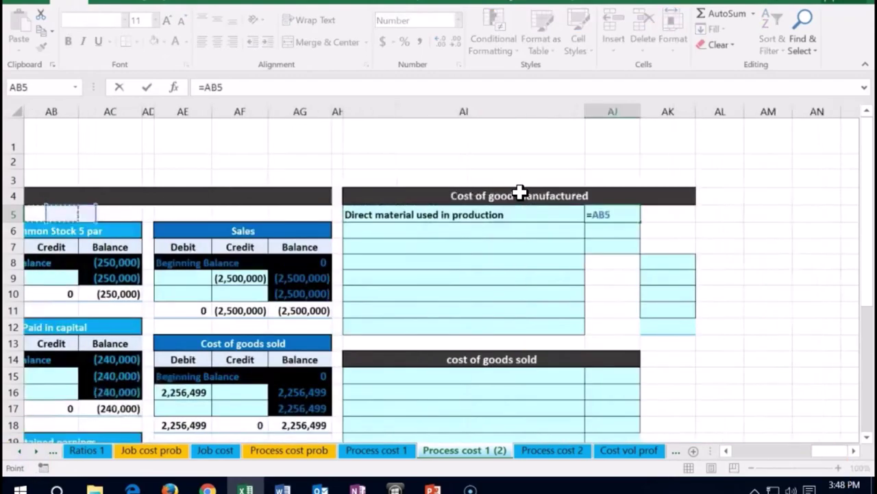
key(Left)
key(Left)
key(Left)
key(Left)
key(Left)
key(Left)
key(Left)
key(Left)
key(Left)
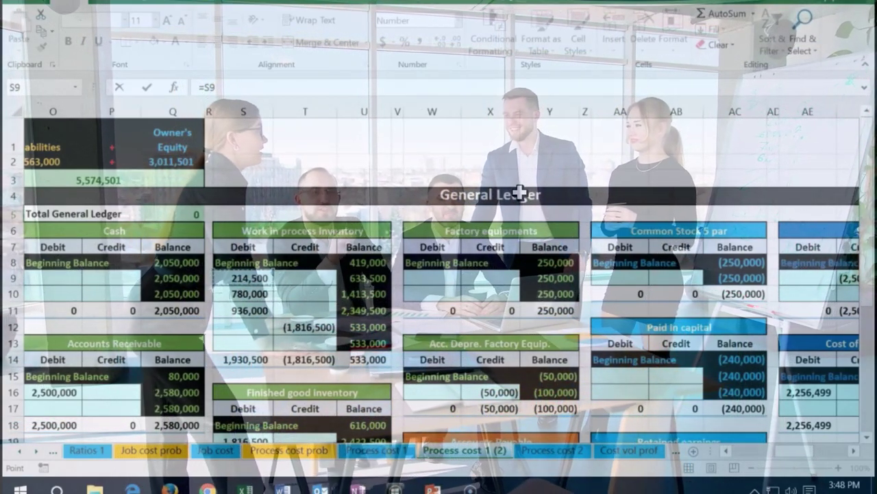
key(Escape)
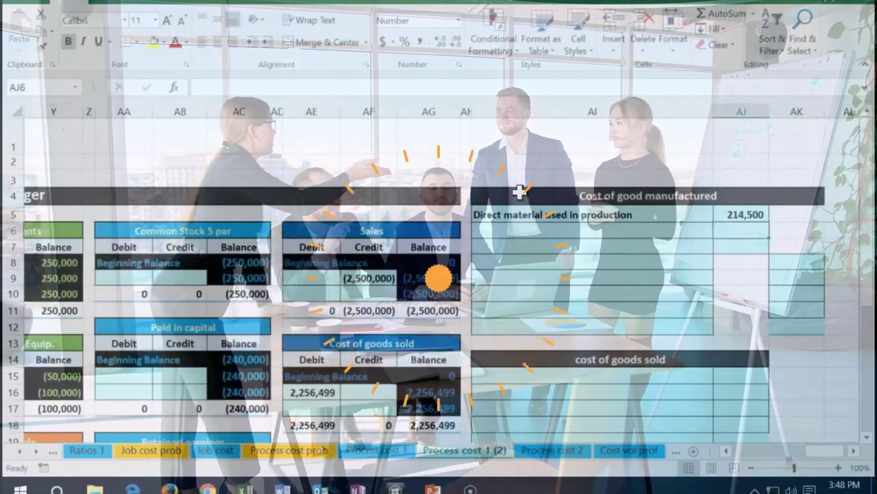
Step: Add the line "Direct labor used in production" in AI6 and link its amount in AJ6 with the formula =S10
key(Left)
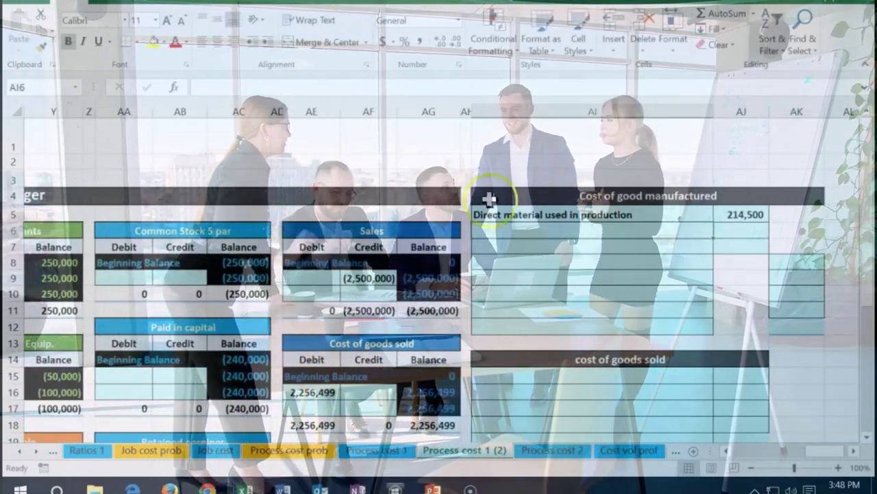
text(Direct labor used in production)
key(Right)
text(=)
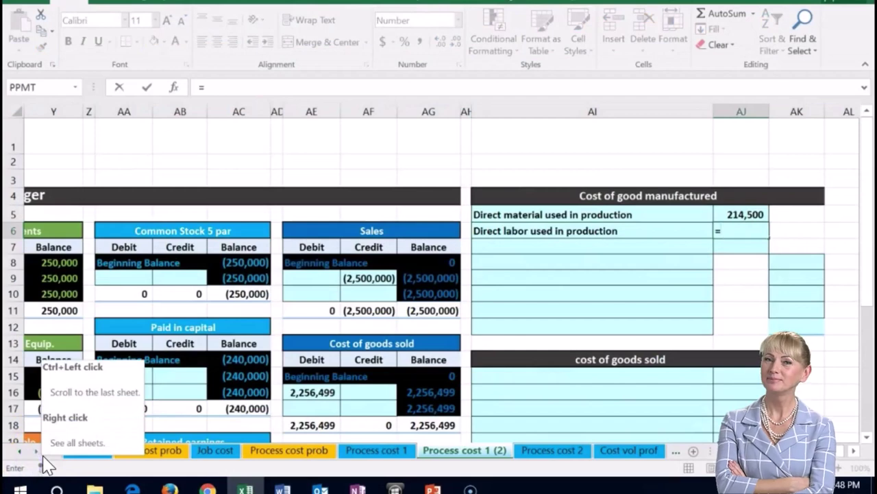
key(Left)
key(Left)
key(Left)
key(Left)
key(Left)
key(Left)
key(Left)
key(Left)
key(Left)
key(Left)
key(Left)
key(Left)
key(Left)
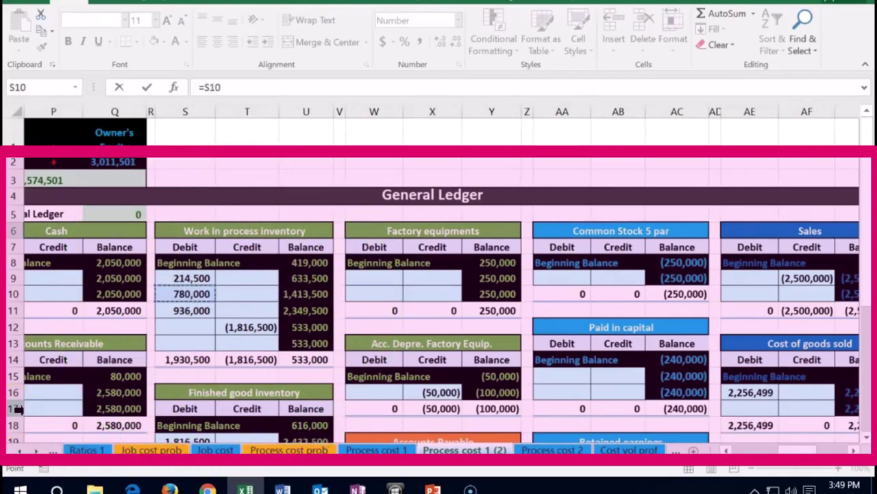
key(Return)
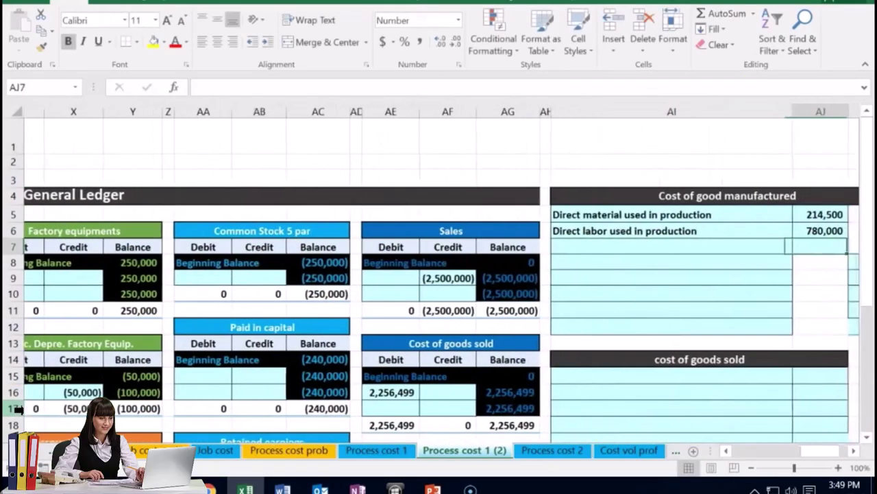
Step: Add the line "Overhead applied" in AI7 and link its amount in AJ7 to the Work in process debit with =S11
key(Left)
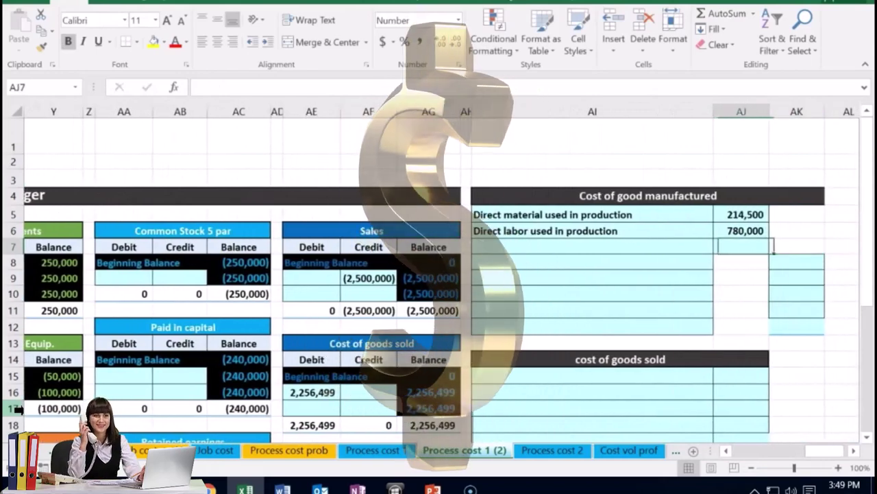
key(Left)
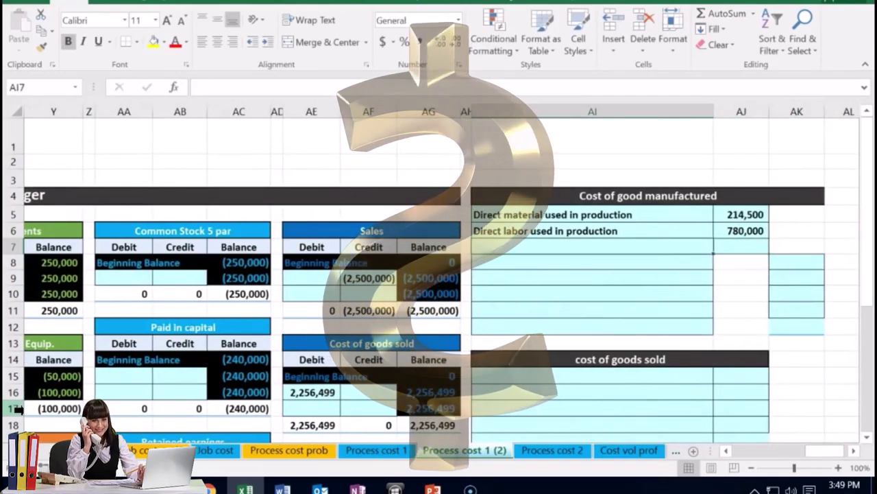
text(Overhead applied)
key(Right)
text(=)
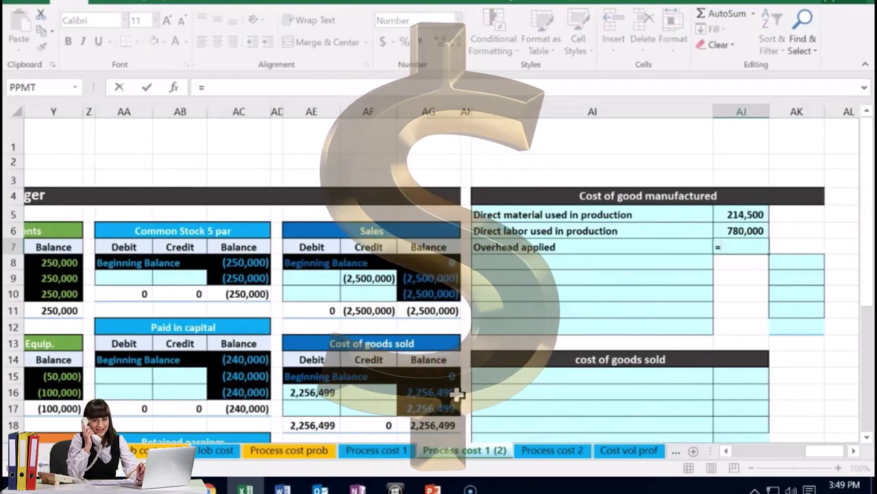
key(Left)
key(Left)
key(Left)
key(Left)
key(Left)
key(Left)
key(Left)
key(Left)
key(Left)
key(Left)
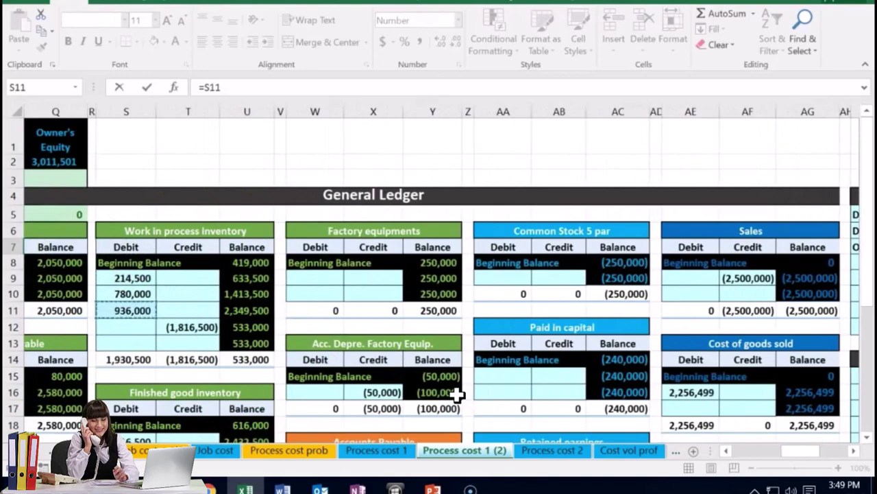
key(Return)
Step: Add "Total manufacturing costs added during month" in AI8 and total the three cost amounts in AK8 with a SUM of AJ5:AJ7
key(Right)
key(Right)
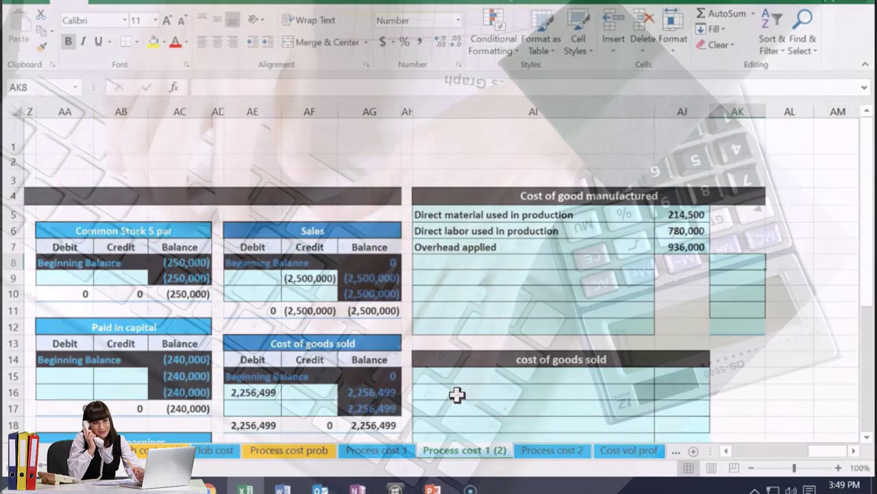
key(Left)
key(Left)
text(Total manufacturing costs added during month)
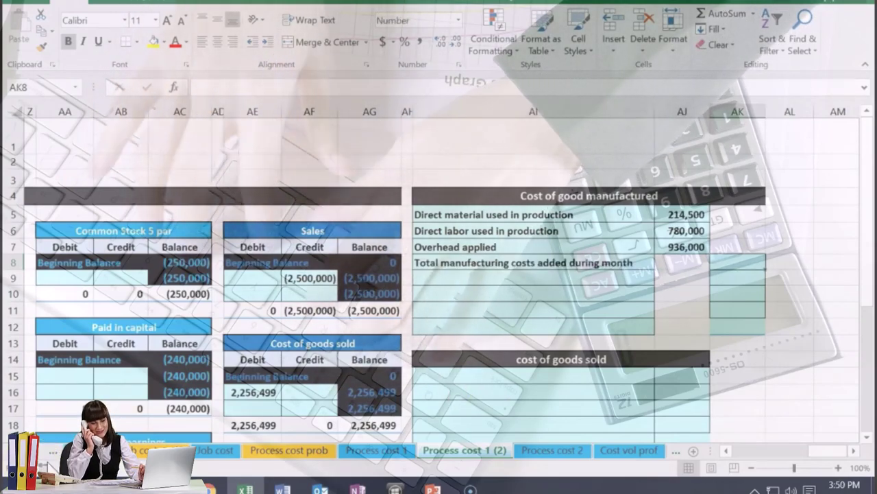
key(Right)
key(Right)
text(=)
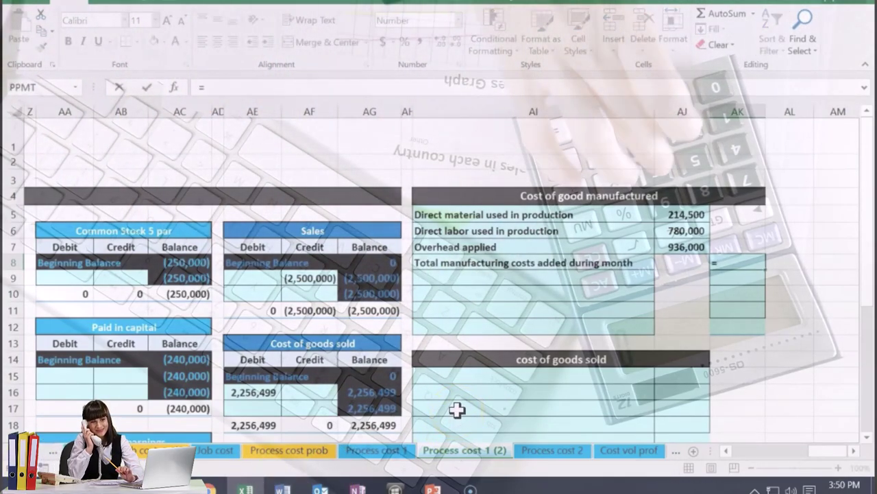
text(sum()
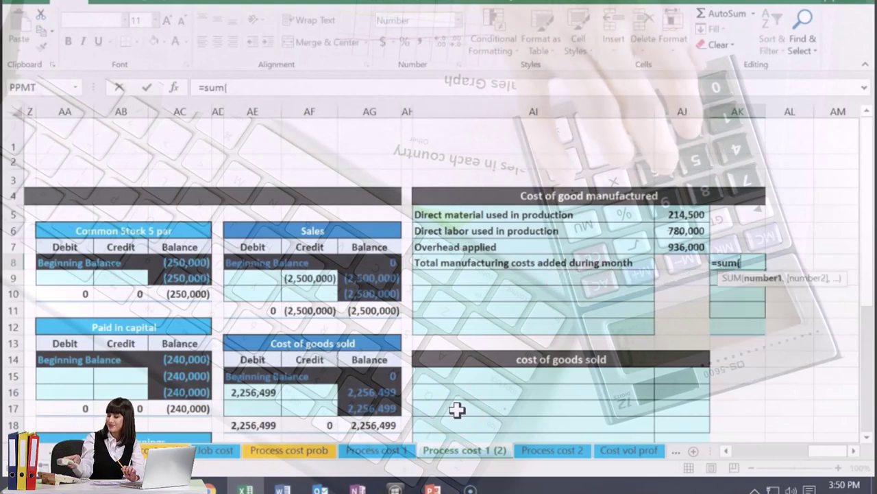
drag(683, 214, 676, 246)
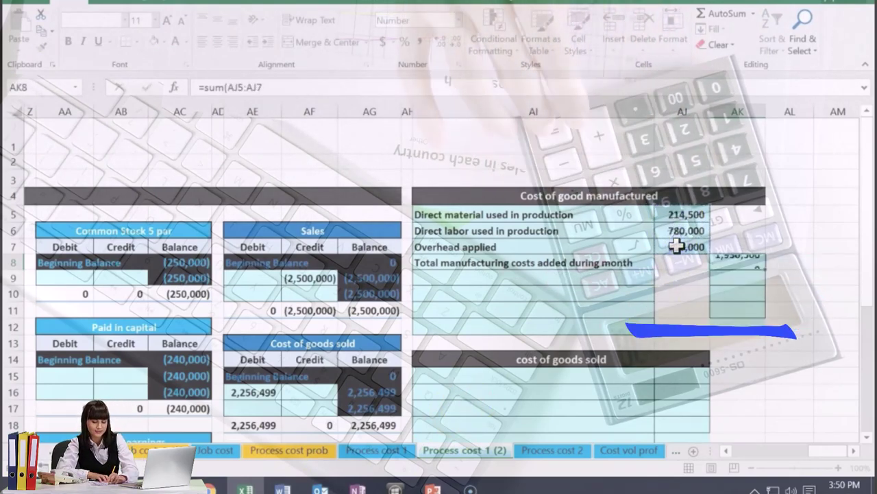
key(Return)
Step: Add the line "Add beginning WIP" in AI9 and link AK9 to the beginning balance of the Work in process inventory account
click(637, 274)
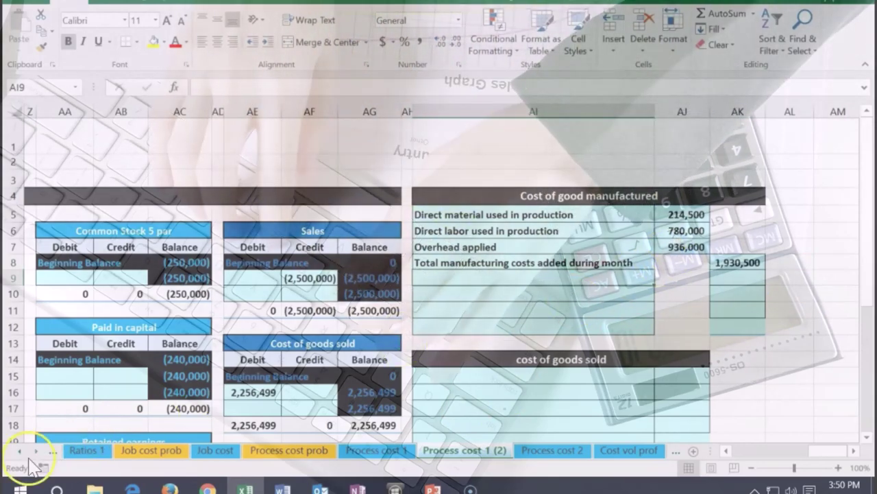
text(Add beginnin)
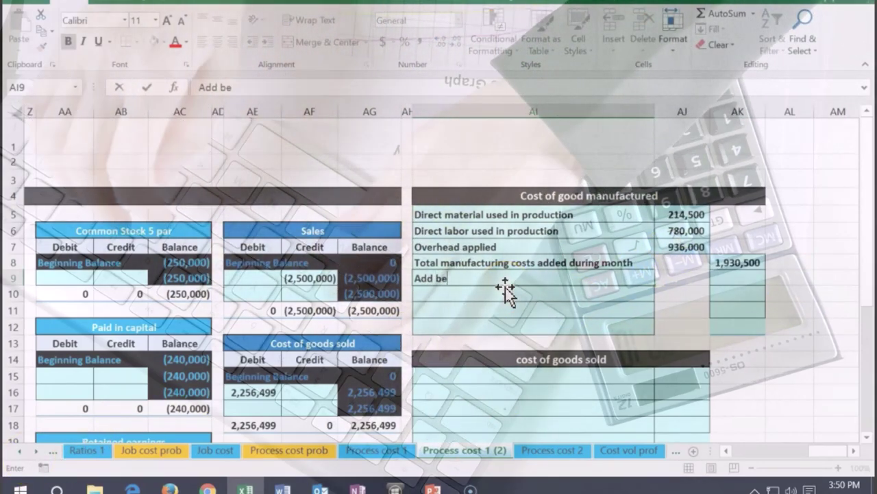
text(g WIP)
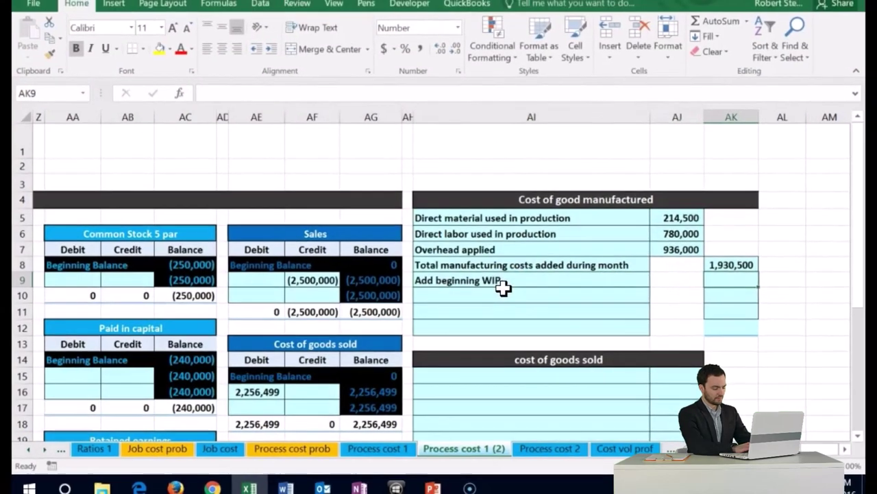
text(=)
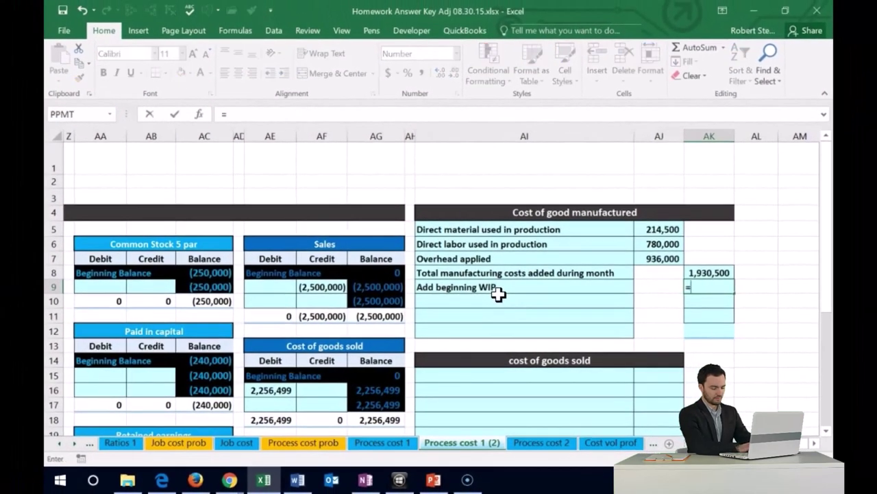
key(Left)
key(Left)
key(Left)
key(Left)
key(Left)
key(Left)
key(Left)
key(Left)
key(Left)
key(Left)
key(Left)
key(Left)
key(Left)
key(Left)
key(Left)
key(Left)
key(Left)
key(Left)
key(Left)
key(Left)
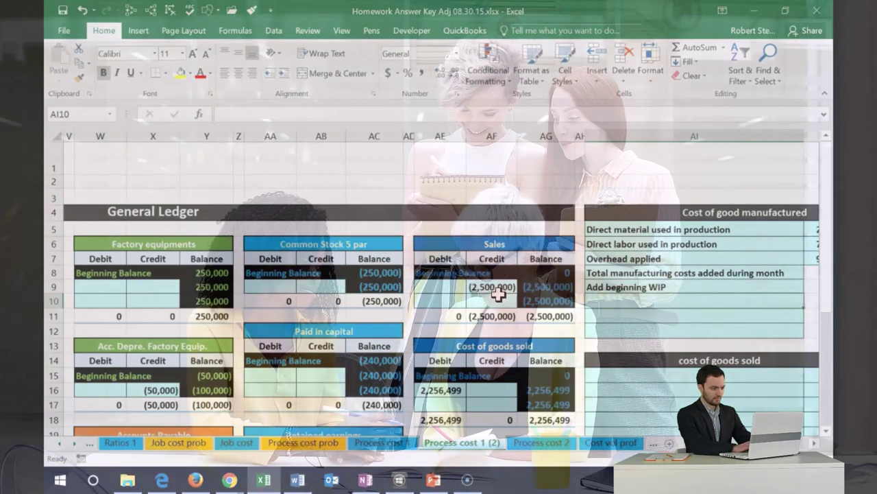
scroll(497, 294, right, 4)
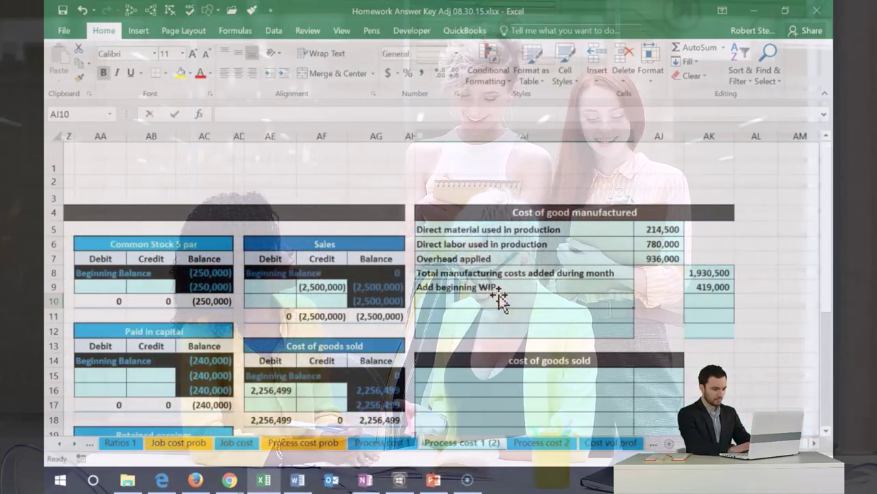
Step: Enter "Total cost of WIP" in AI10 and compute it in AK10 with a SUM of AK8:AK9
text(Total c)
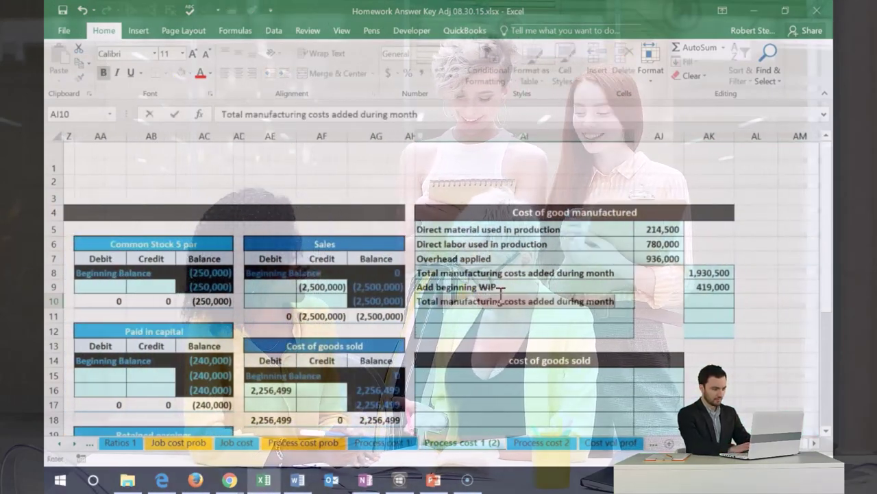
text(ost of WIP)
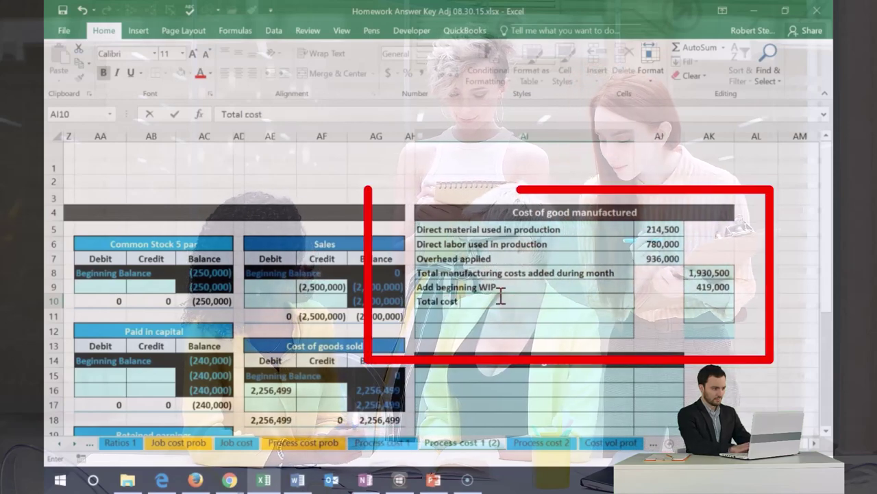
key(Tab)
key(Tab)
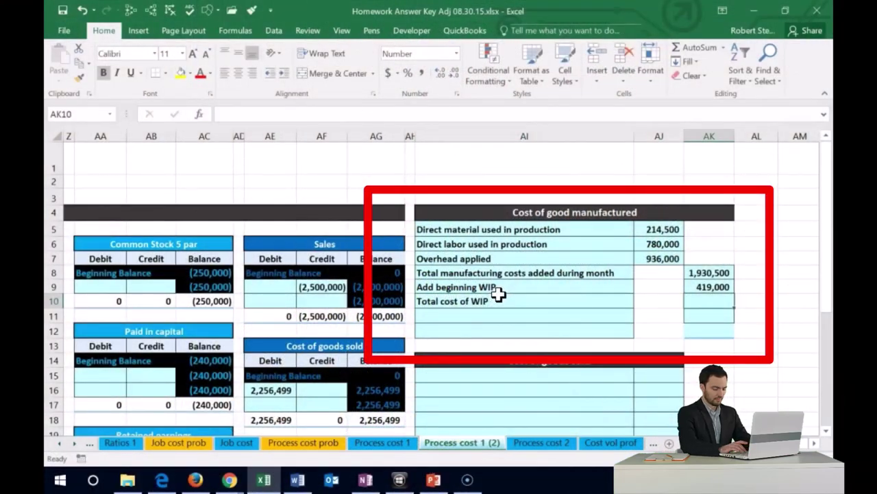
text(=)
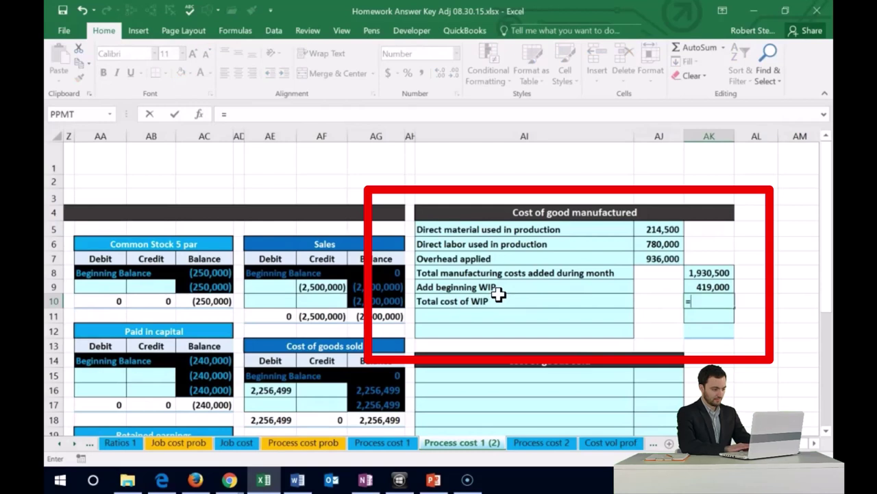
text(=)
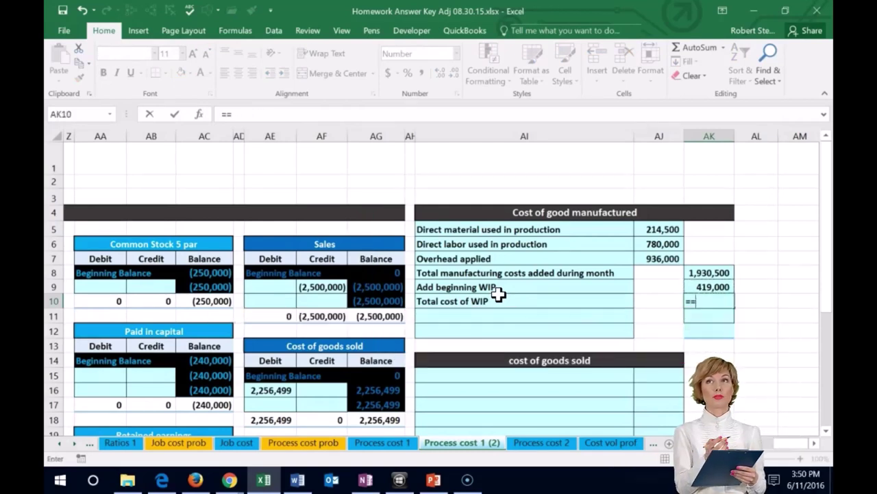
text(sum(AK8:AK9)
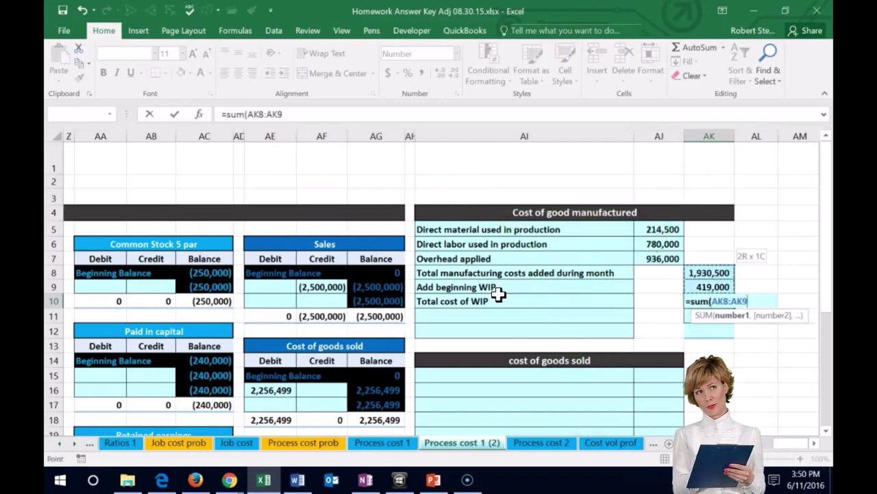
key(Return)
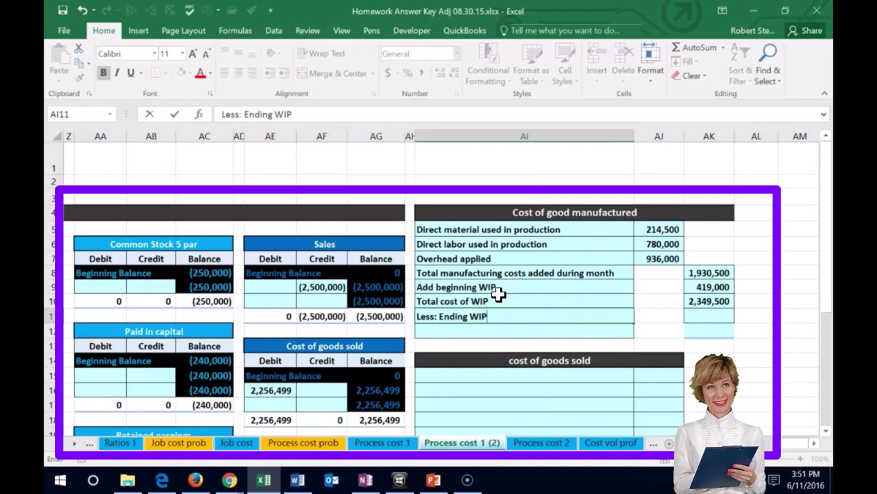
Step: Add the line "Less: Ending WIP" in AI11 and link AK11 to the ending Work in process inventory balance with =U12
key(Right)
key(Right)
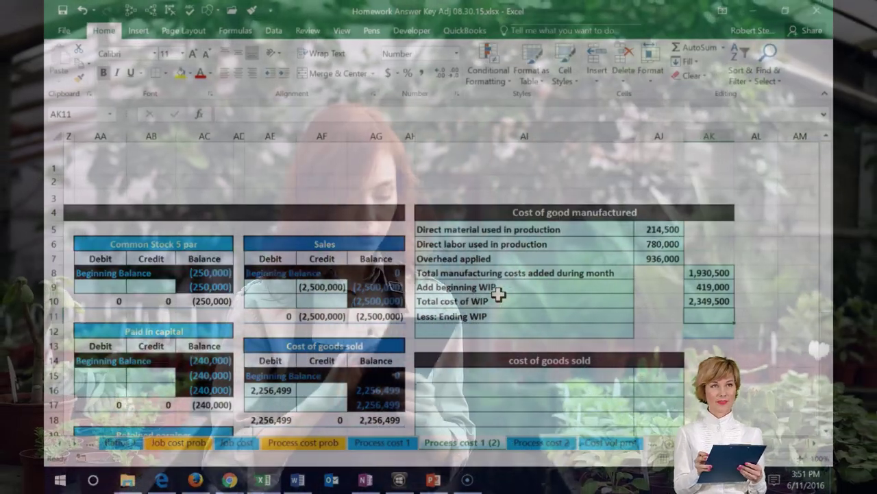
text(=)
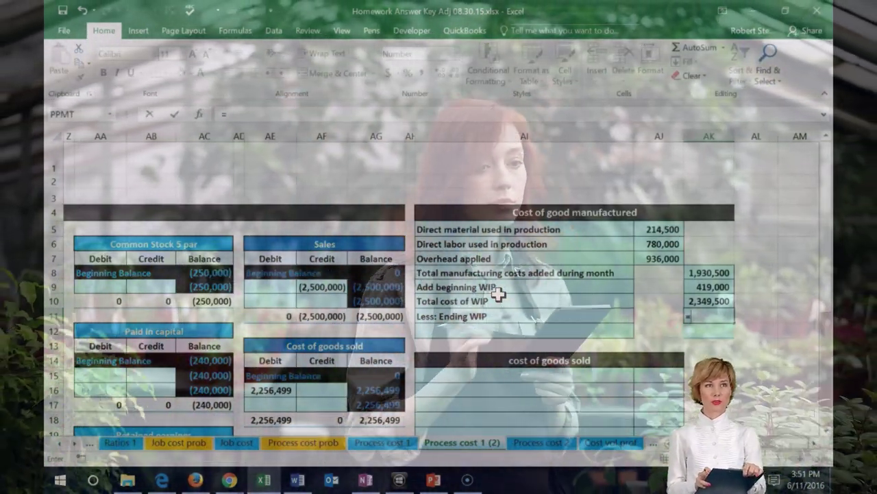
key(Left)
key(Left)
key(Left)
key(Left)
key(Left)
key(Left)
key(Left)
key(Left)
key(Left)
key(Left)
key(Left)
key(Left)
key(Left)
key(Left)
key(Left)
key(Left)
key(Left)
key(Left)
key(Left)
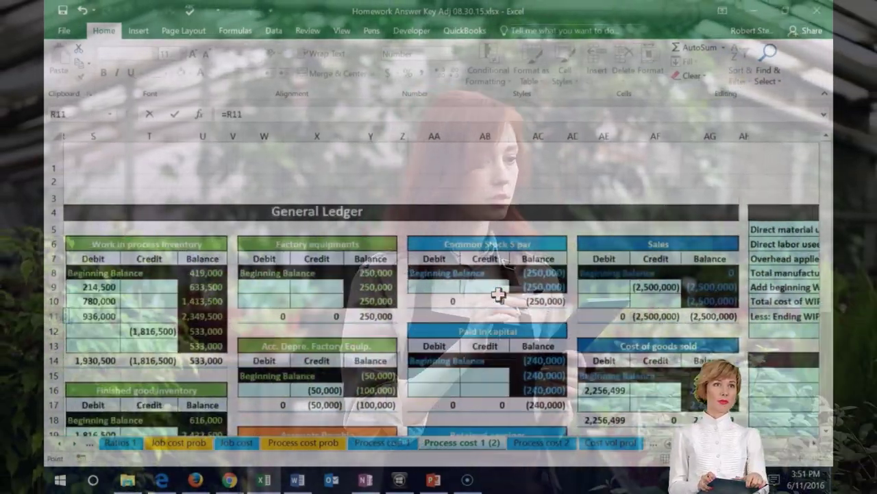
key(Left)
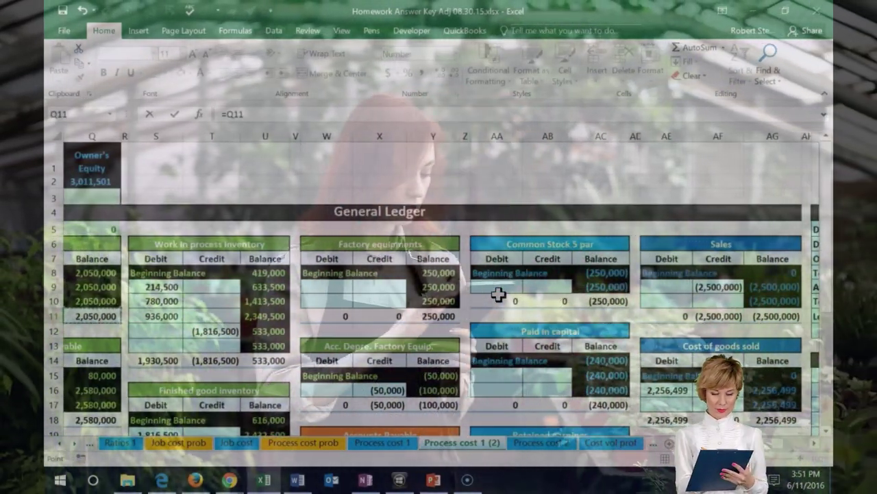
key(Right)
key(Right)
key(Right)
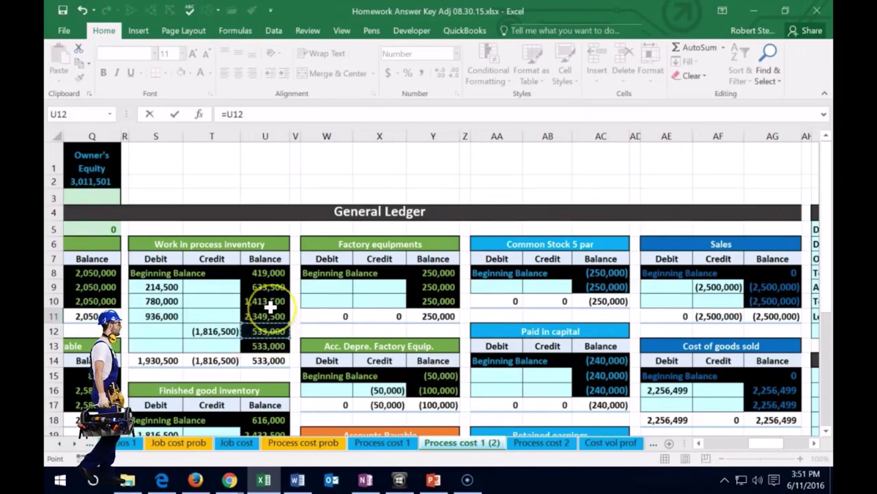
key(Escape)
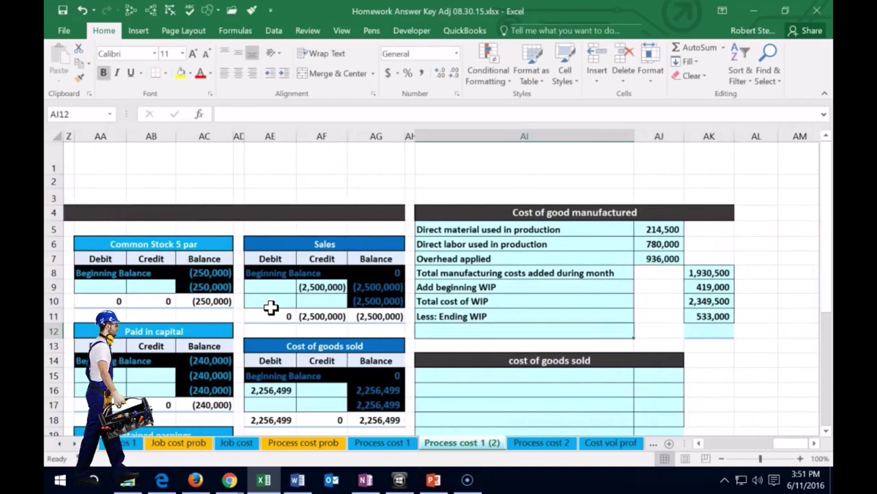
Step: Enter "Cost of goods Manufactured" in AI12 and calculate it in AK12 with the formula =AK10-AK11
text(Cost of goods)
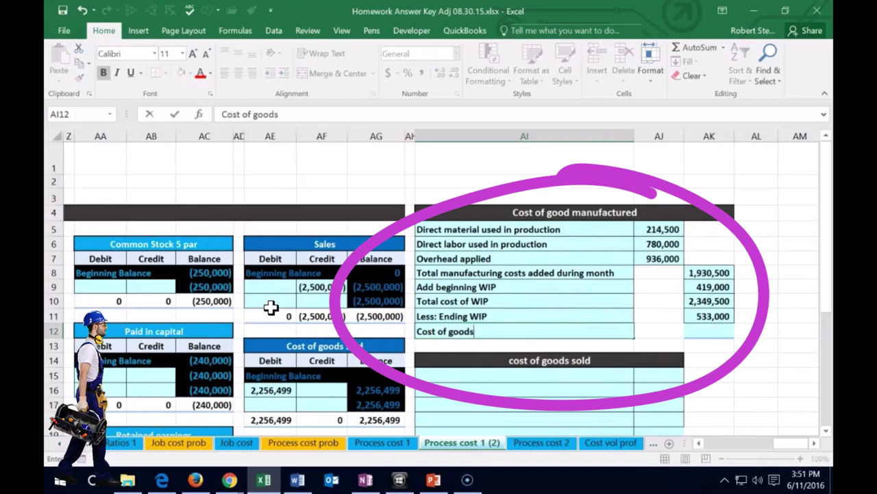
text( Manufactu)
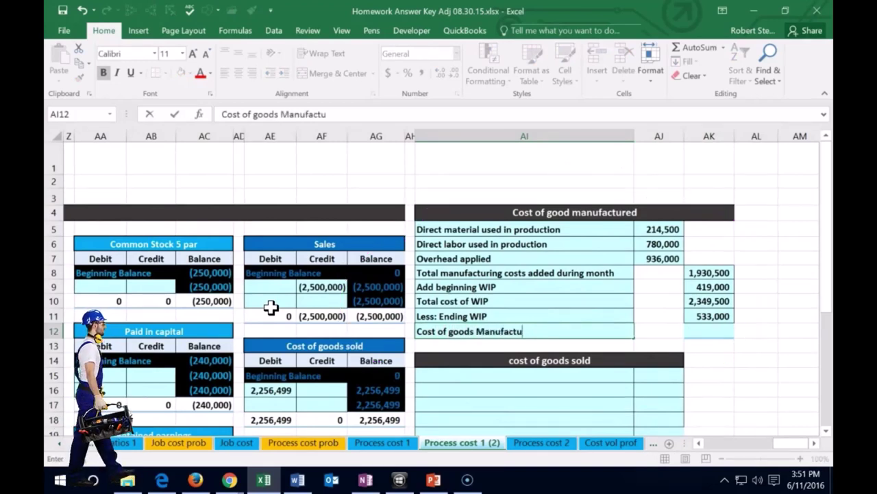
key(Tab)
key(Tab)
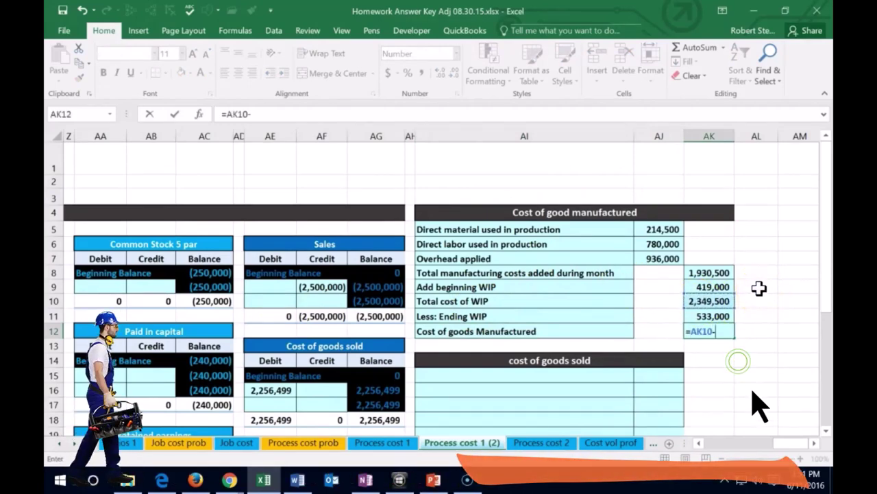
text(-)
click(719, 316)
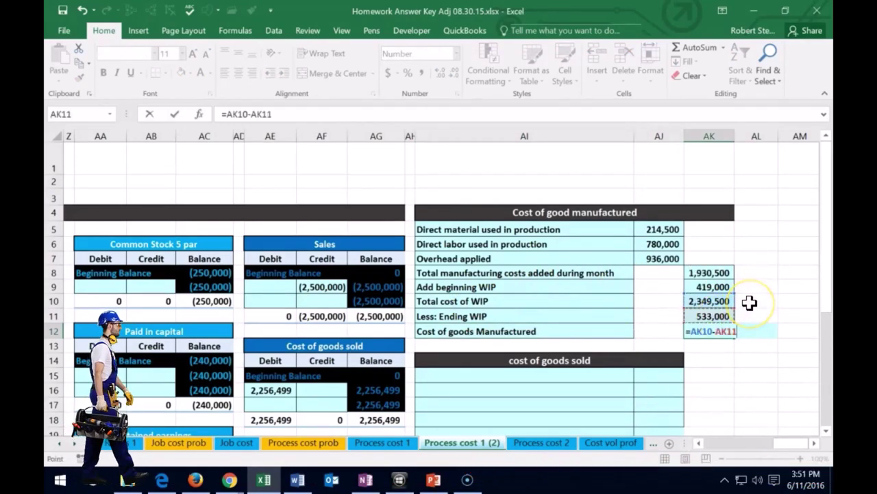
key(Return)
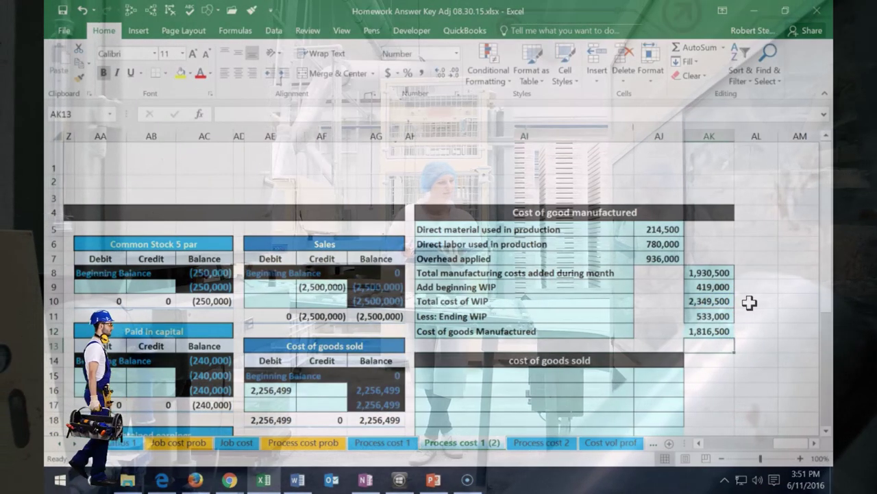
key(Up)
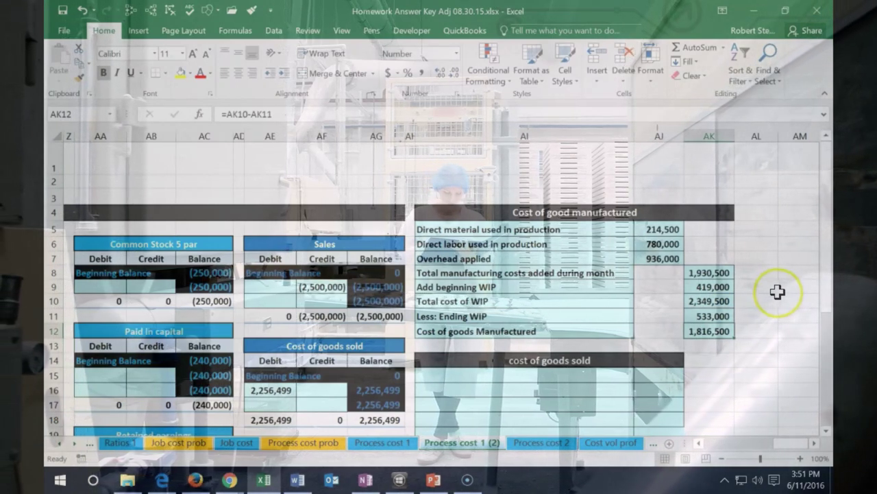
Step: Add the line "Beginning finished good inventory" in AI15 and link AJ15 to the beginning balance of the Finished good inventory account
scroll(708, 343, down, 1)
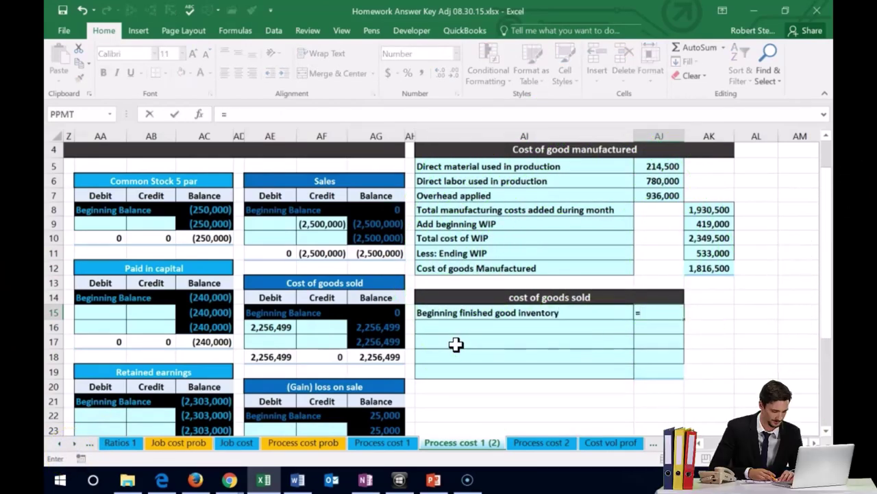
key(Left)
key(Left)
key(Left)
key(Left)
key(Left)
key(Left)
key(Left)
key(Left)
key(Left)
key(Left)
key(Left)
key(Left)
key(Left)
key(Left)
key(Left)
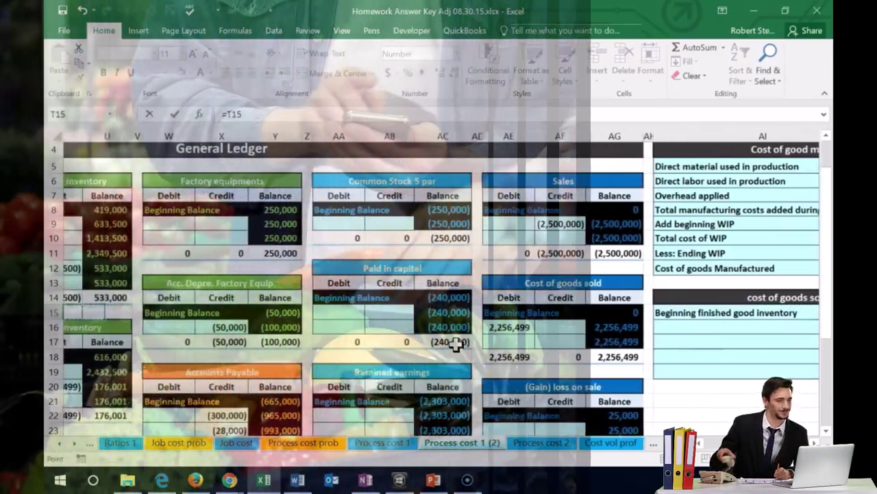
key(Left)
key(Left)
key(Left)
key(Left)
key(Left)
key(Left)
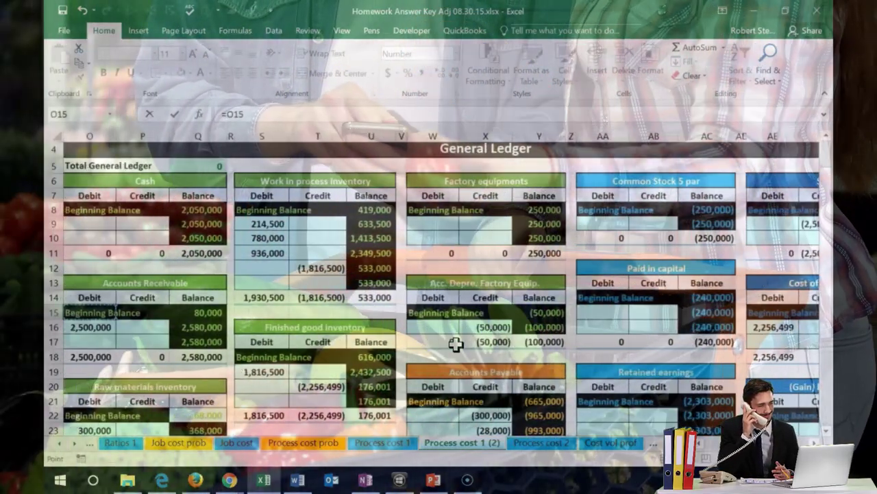
key(Right)
key(Right)
key(Right)
key(Right)
key(Right)
key(Right)
key(Right)
key(Right)
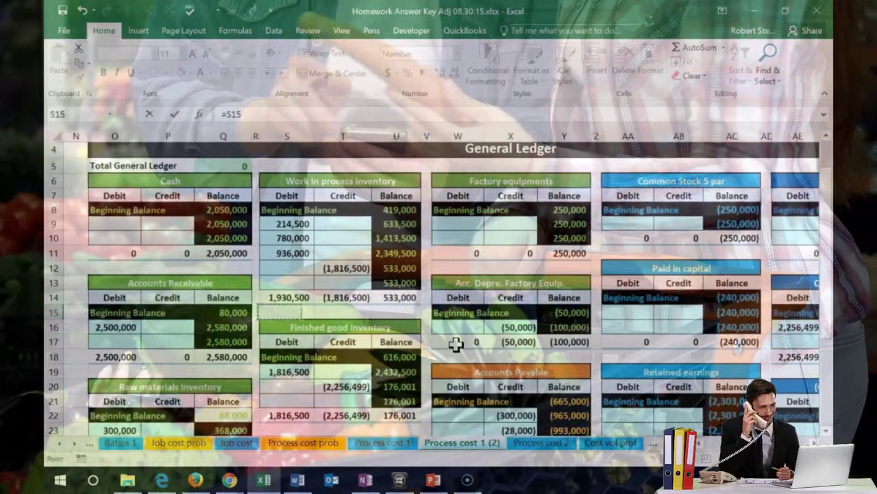
key(Down)
key(Down)
key(Down)
key(Left)
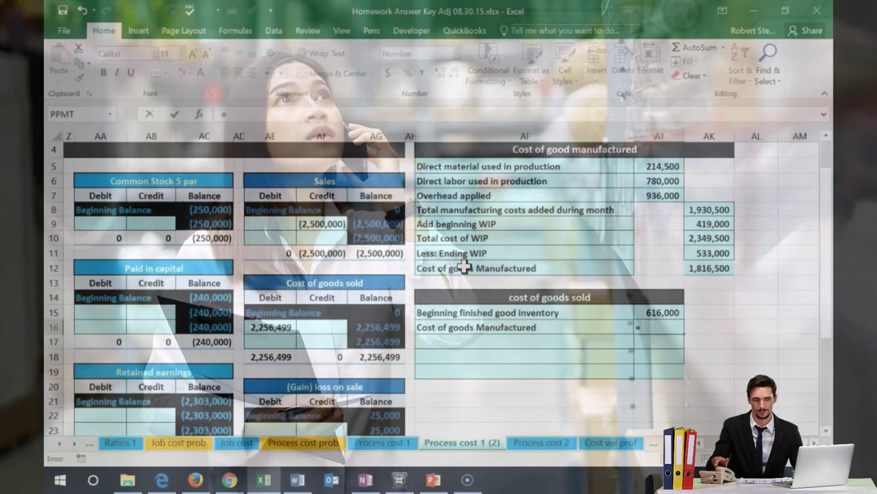
Step: Link AJ16 on the "Cost of goods Manufactured" line of the cost of goods sold schedule to the cost of goods manufactured in AK12
text(=)
key(Up)
key(Up)
key(Up)
key(Up)
key(Right)
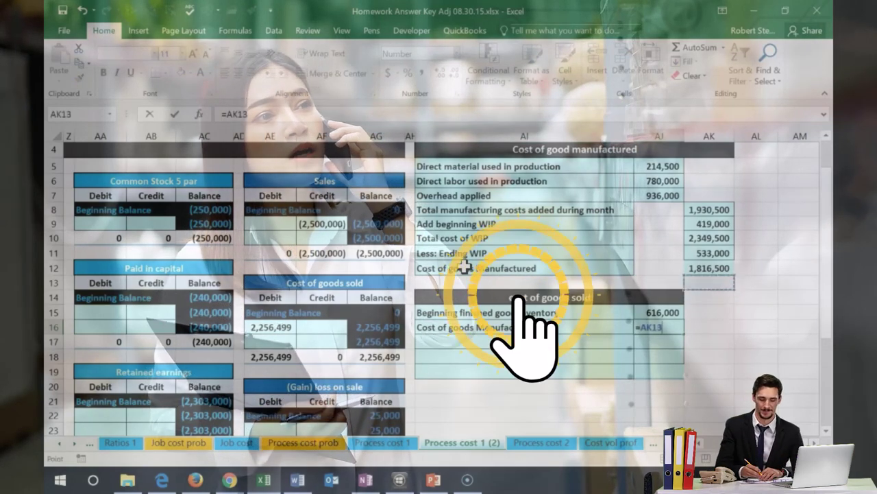
key(Return)
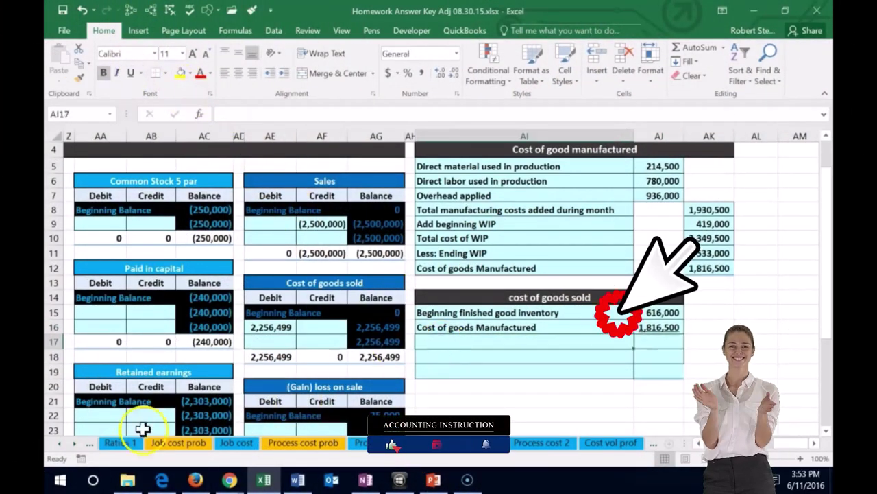
Step: Enter "Cost of goods available for sale" in AI17 and compute it in AJ17 with a SUM of AJ15:AJ16
text(Cost of goods available for sale)
key(Tab)
text(=)
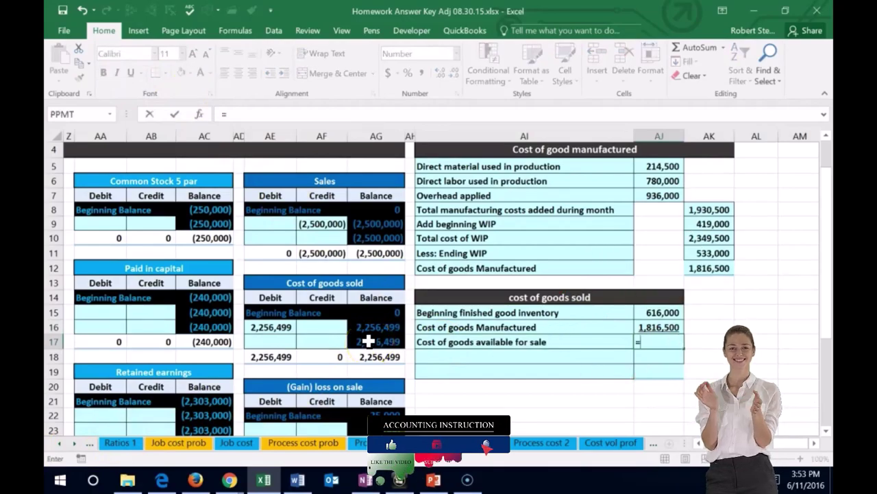
text(sum()
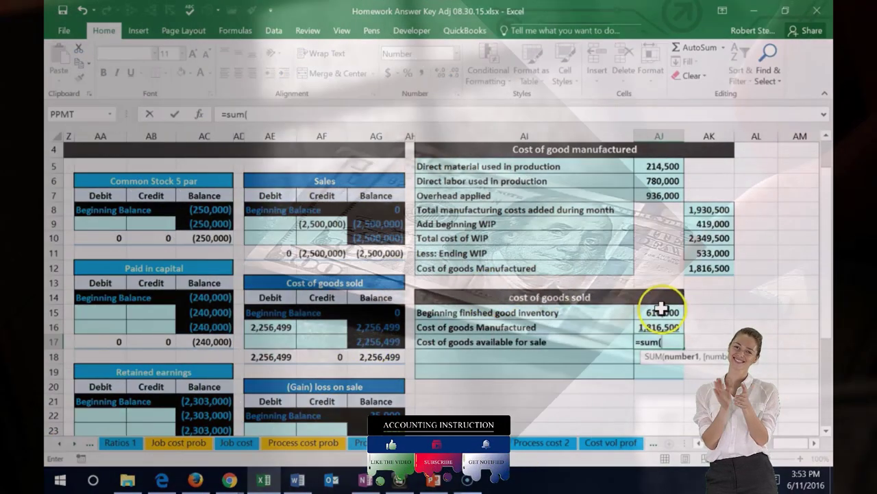
drag(660, 312, 660, 328)
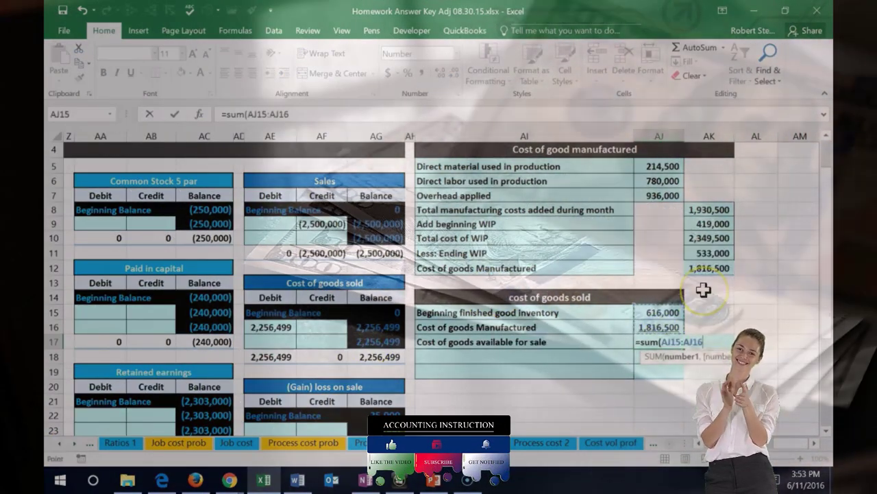
key(Return)
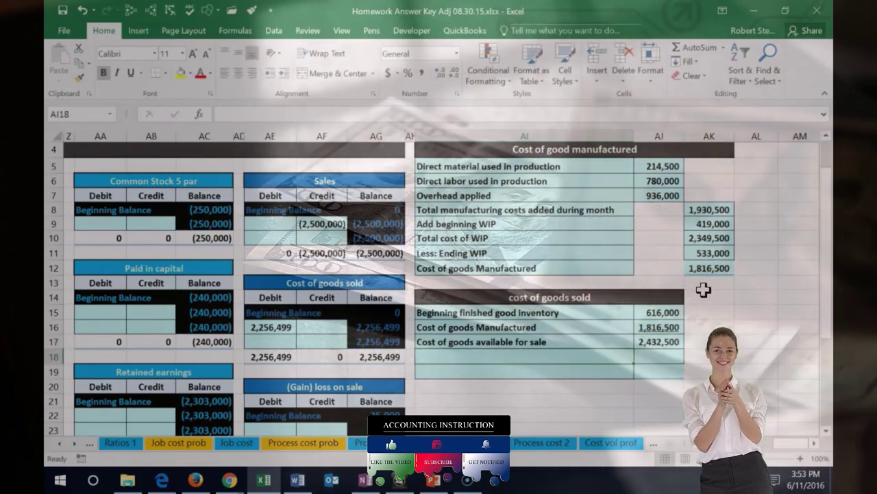
Step: Add the line "Less ending finished good inventory" in AI18 and link AJ18 to the ending Finished good inventory balance with =U20
key(Left)
key(Right)
text(Les)
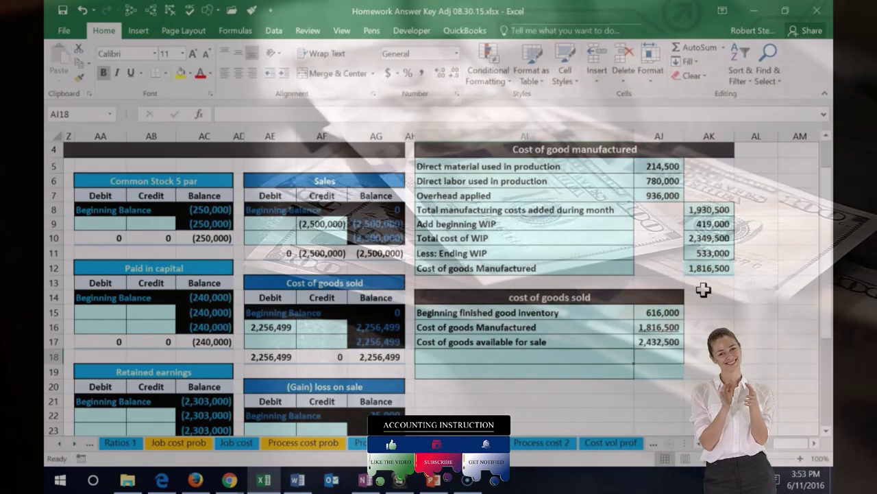
text(s)
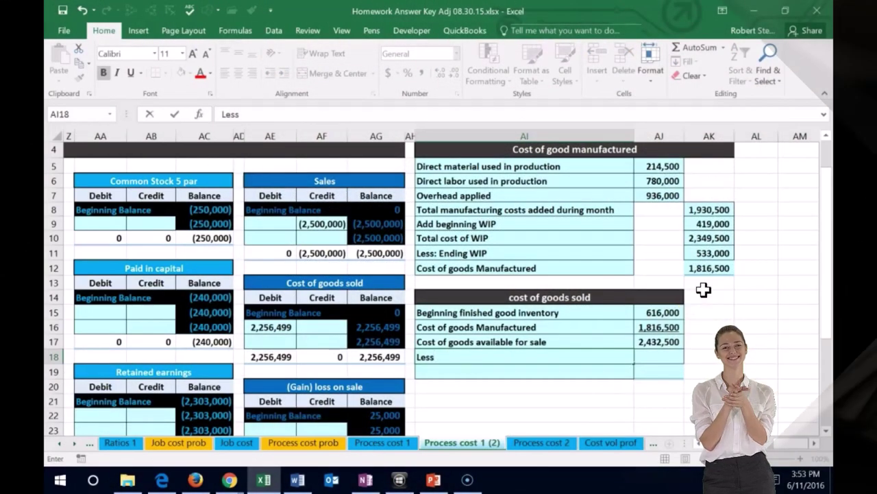
text( ending finished good inventory)
key(Tab)
text(=)
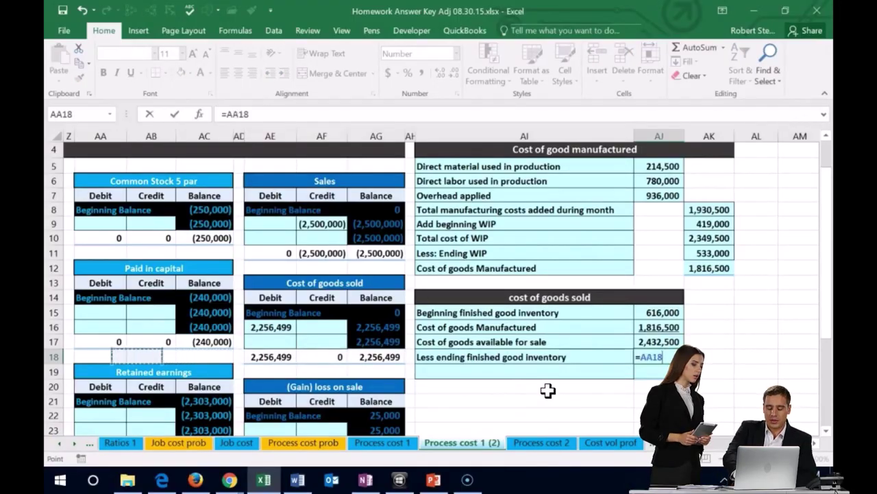
key(Left)
key(Left)
key(Left)
key(Left)
key(Left)
key(Left)
key(Left)
key(Left)
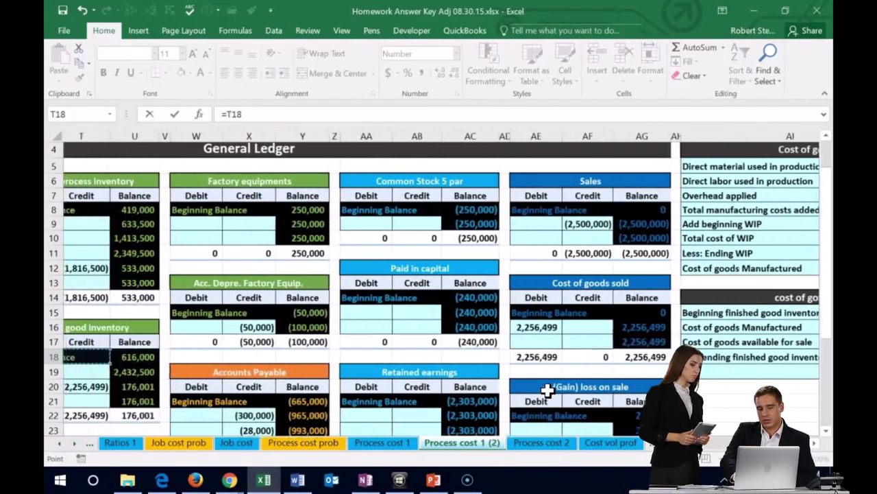
key(Left)
key(Right)
key(Right)
key(Right)
key(Right)
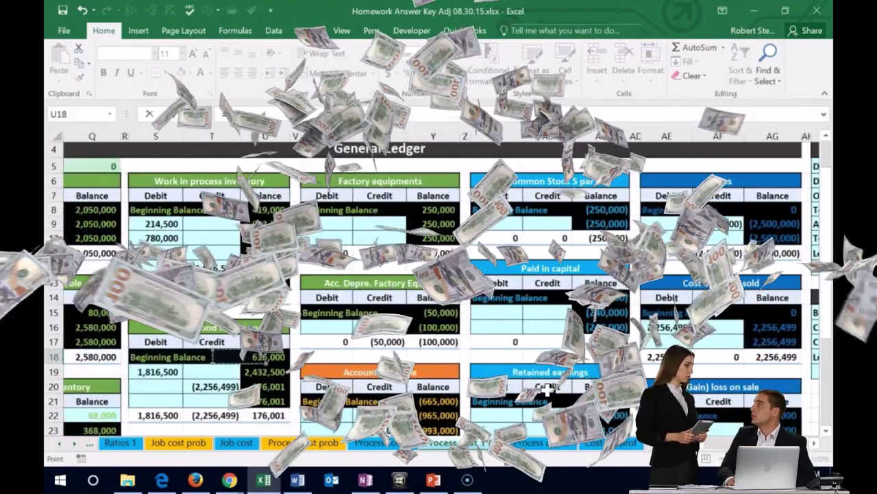
key(Down)
key(Down)
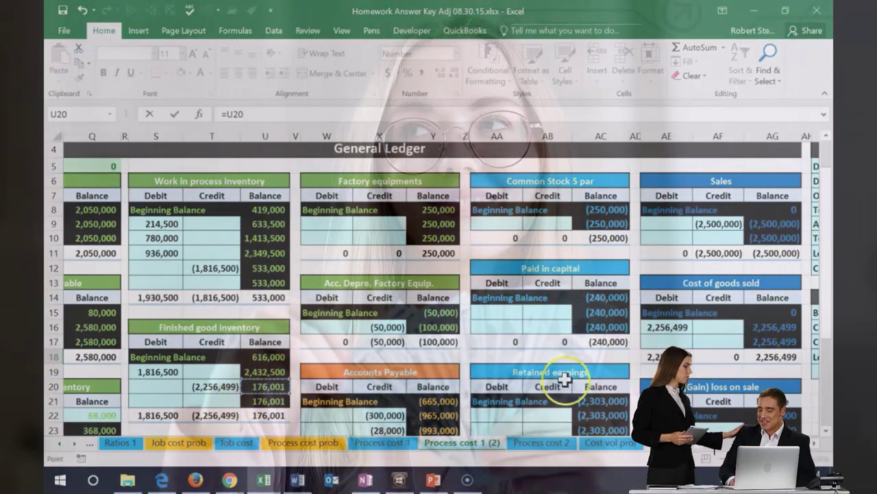
key(Return)
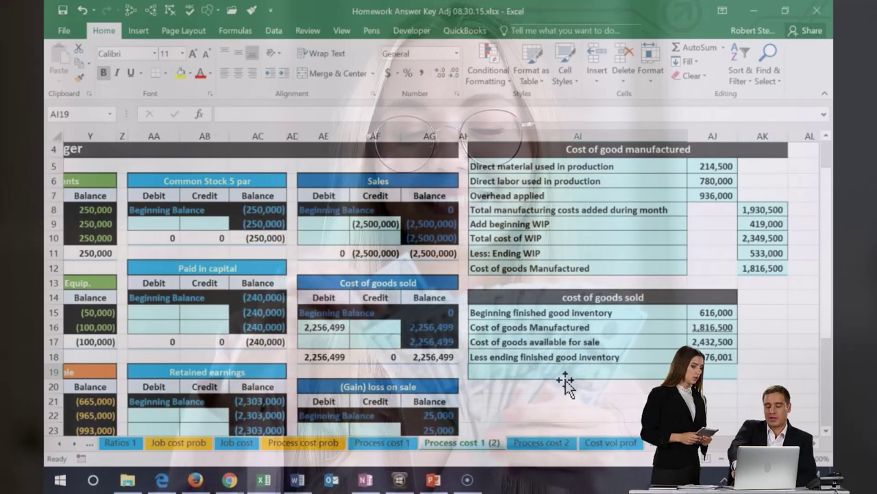
Step: Enter "Cost of good sold" in AI19 and calculate it in AJ19 with the formula =AJ17-AJ18
text(Cost of good)
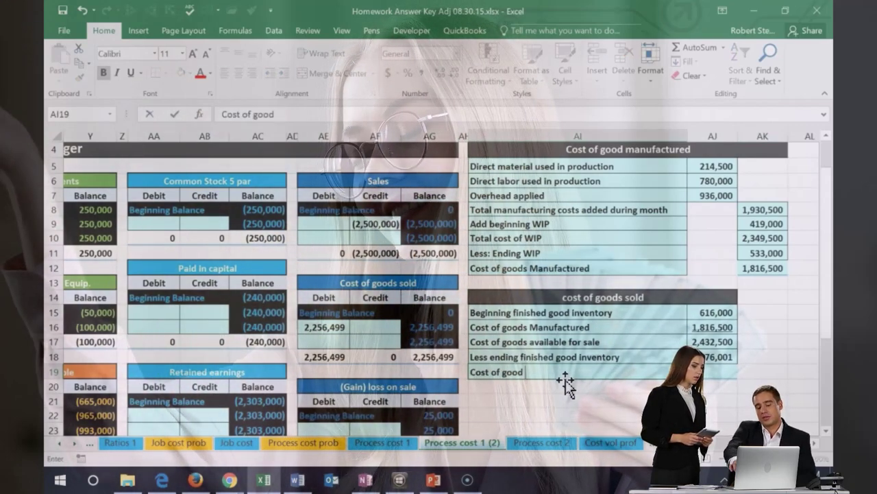
text( sold)
key(Tab)
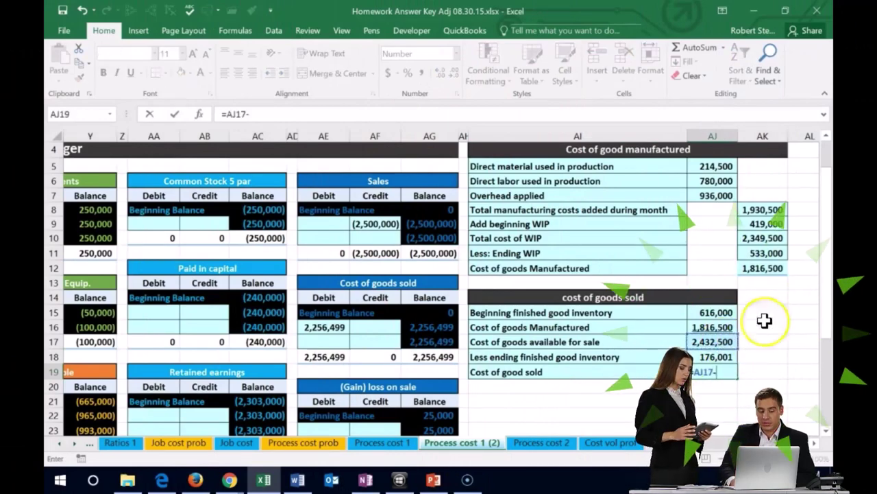
text(=AJ17-)
click(712, 356)
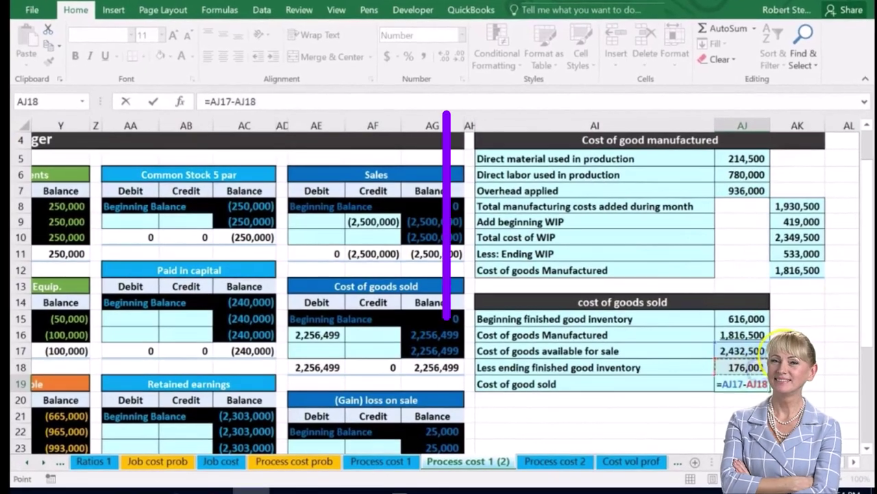
key(Return)
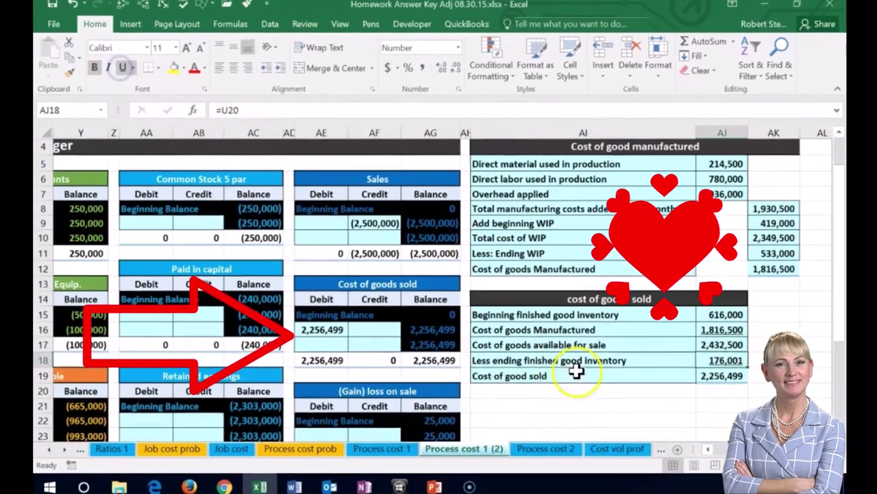
click(638, 420)
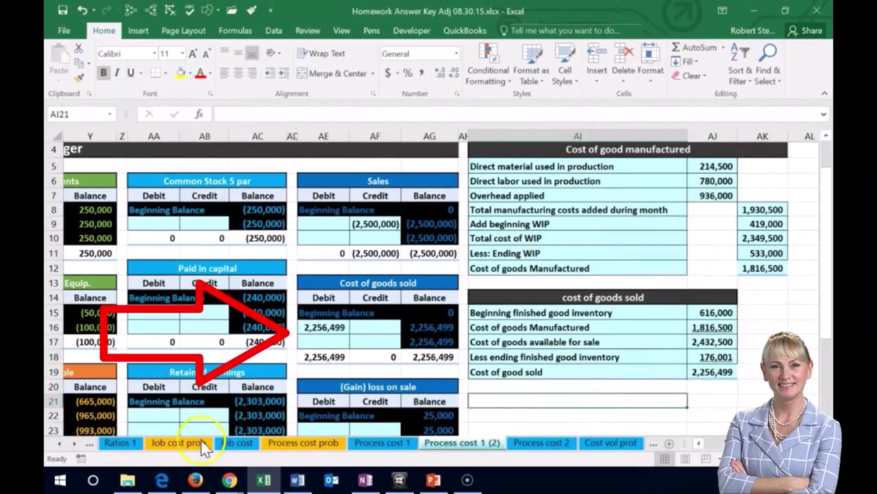